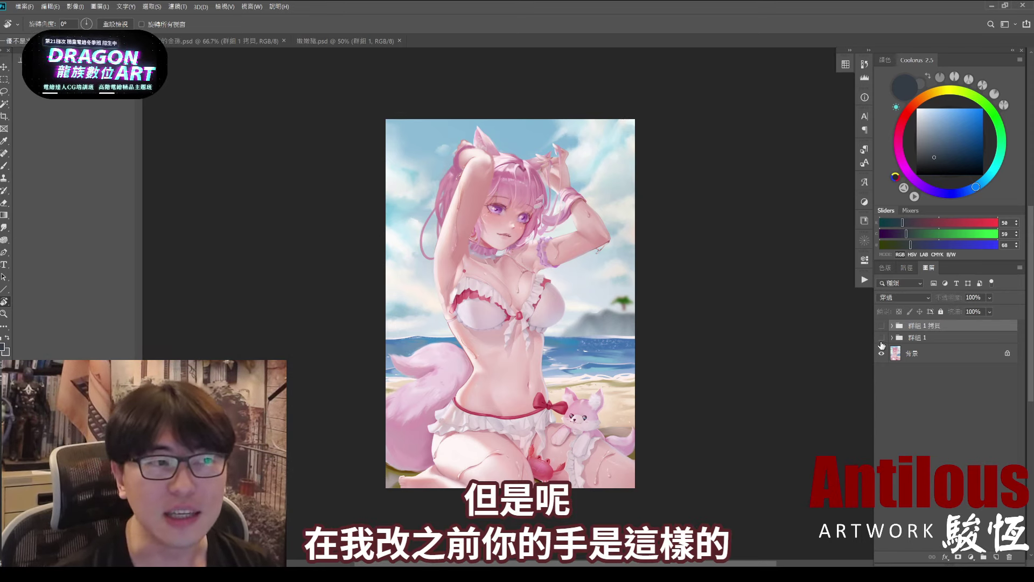
Undo to briefly show the original arms and pose, and zoom in on the canvas
key(ctrl+z)
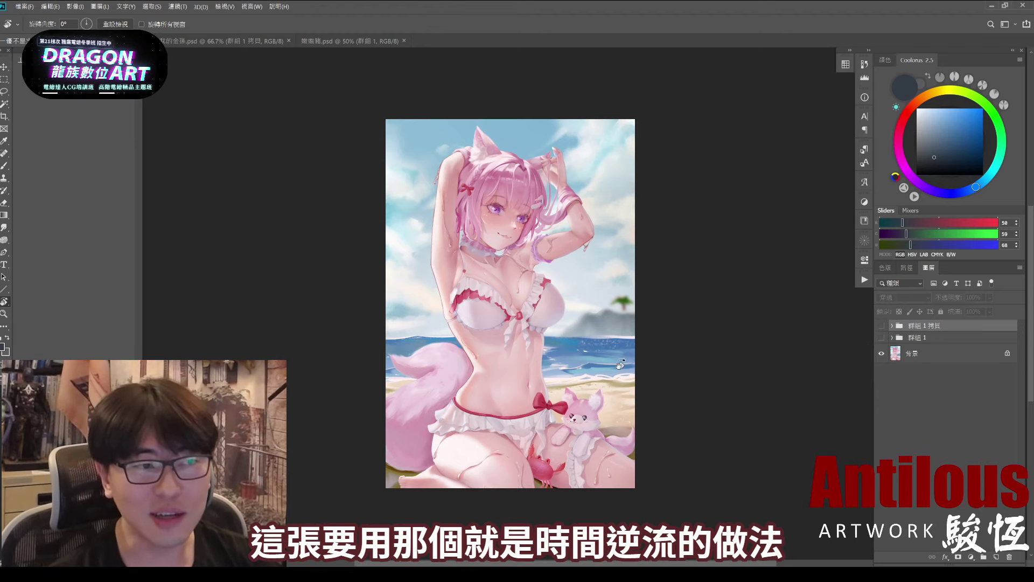
scroll(689, 313, up, 2)
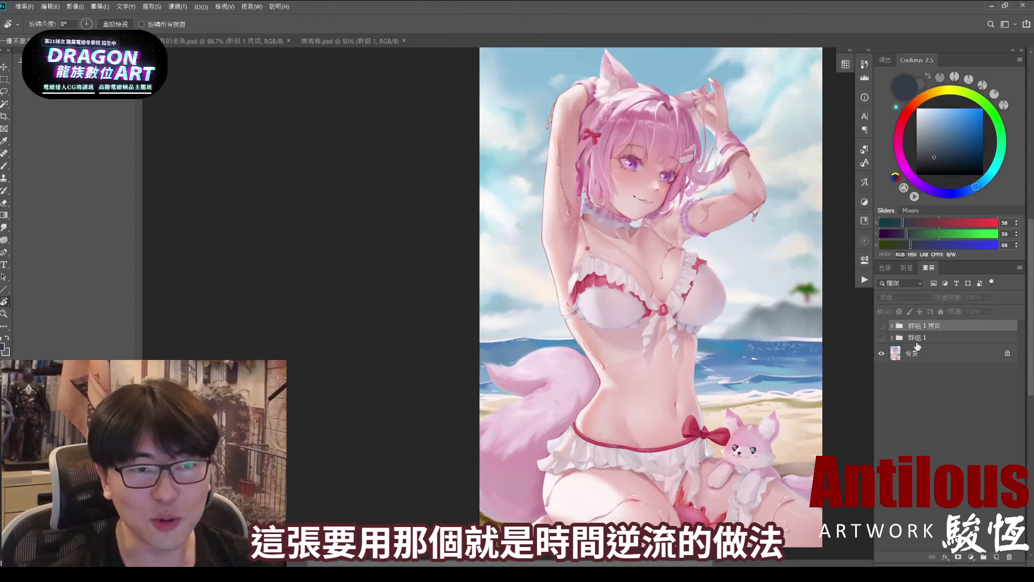
click(881, 326)
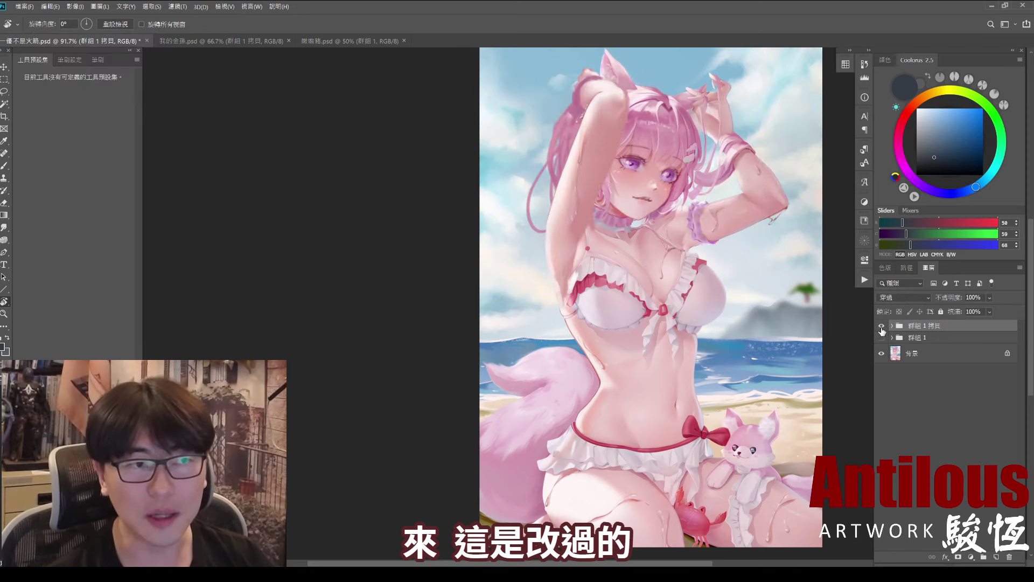
click(882, 326)
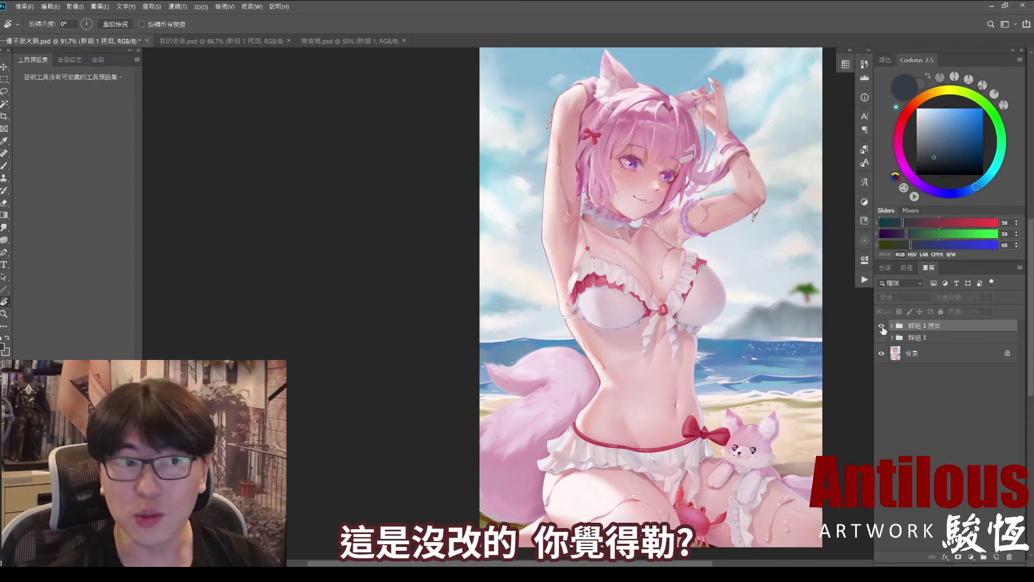
click(882, 326)
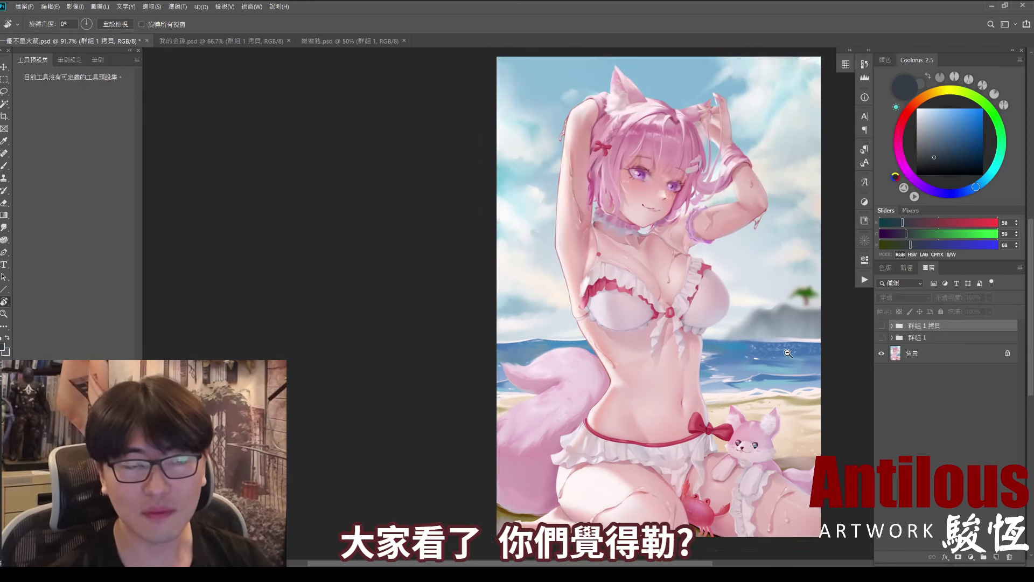
scroll(816, 383, down, 3)
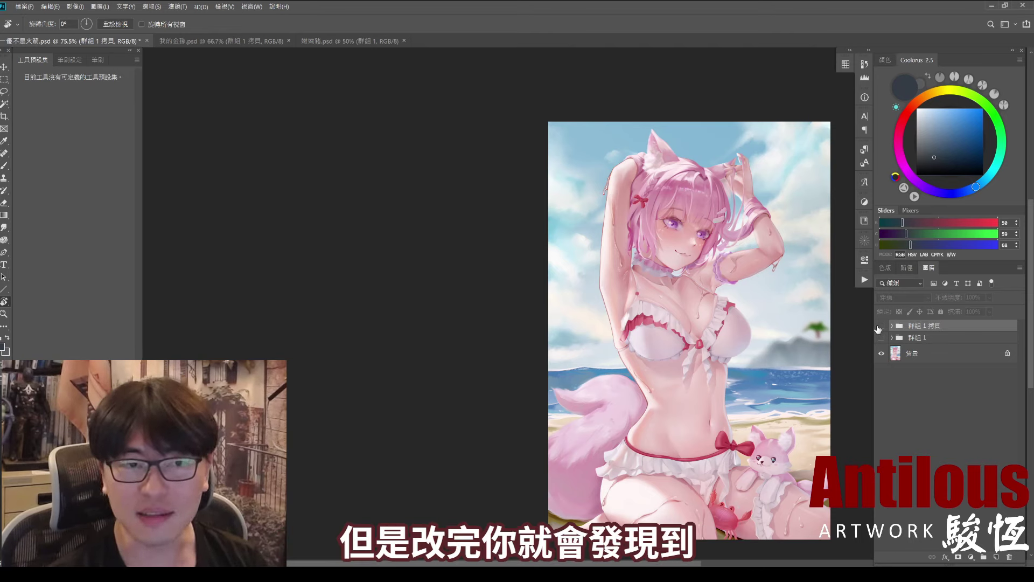
click(878, 327)
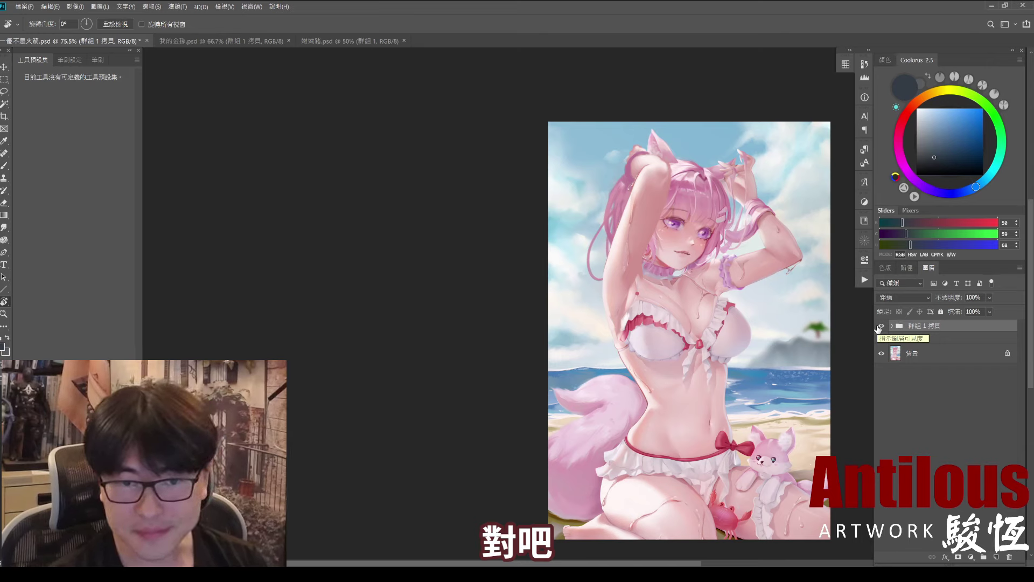
click(880, 327)
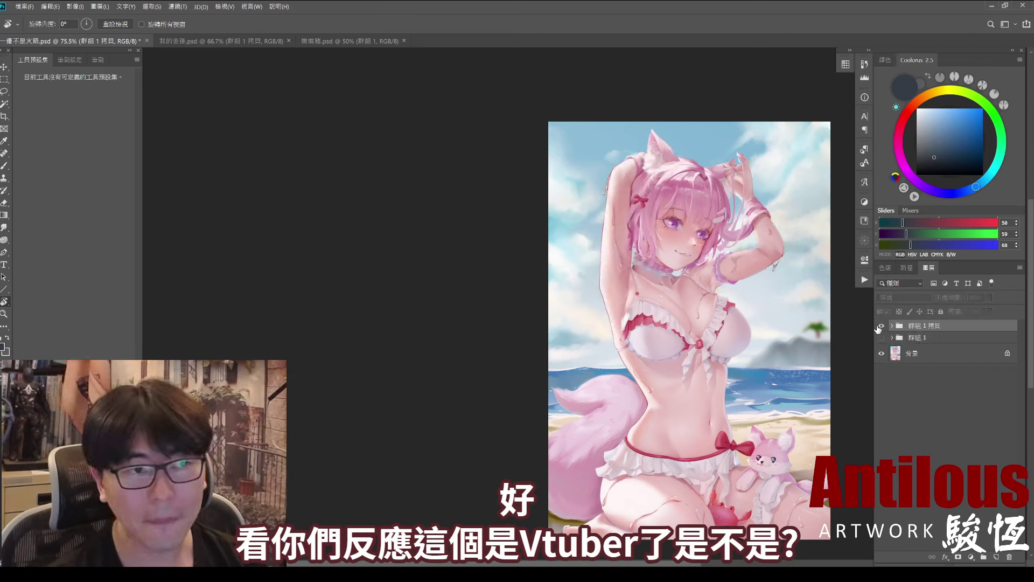
click(880, 326)
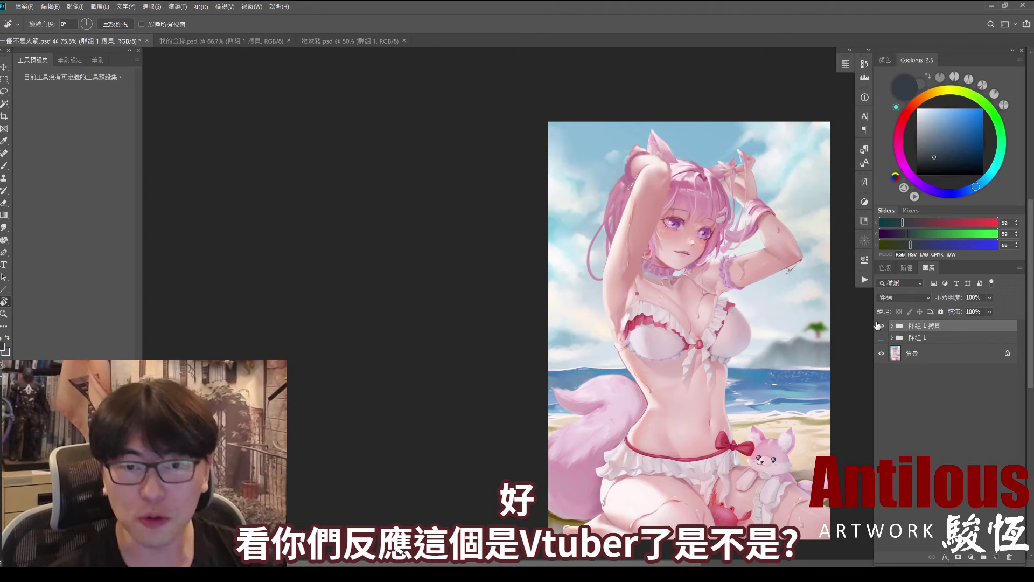
Hide the corrected group and sketch blue lines along the length of the raised left arm
click(880, 326)
mouse_move(596, 347)
mouse_down()
mouse_move(560, 237)
mouse_move(606, 350)
mouse_up()
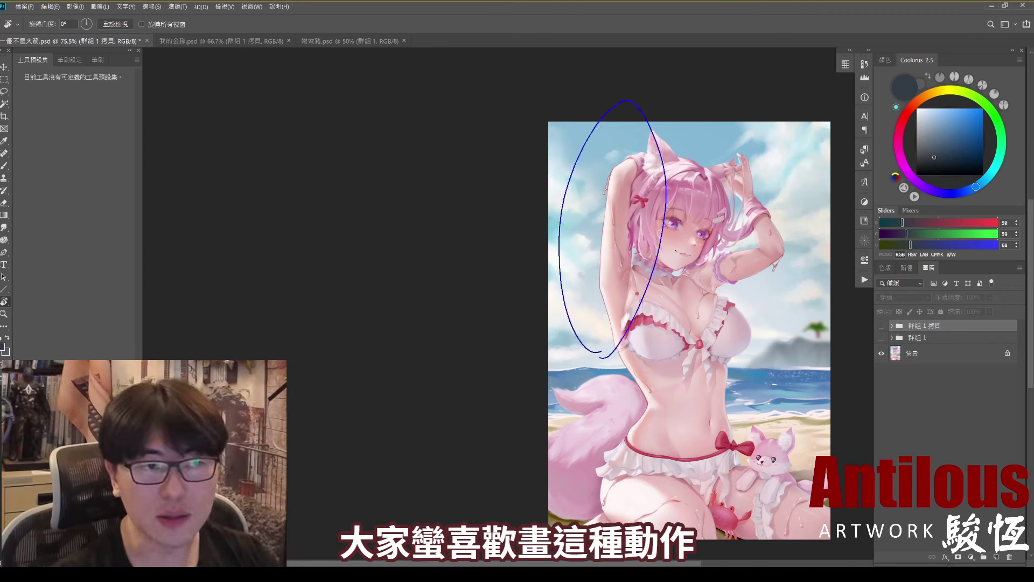
mouse_move(592, 314)
mouse_down()
mouse_move(630, 337)
mouse_move(629, 350)
mouse_up()
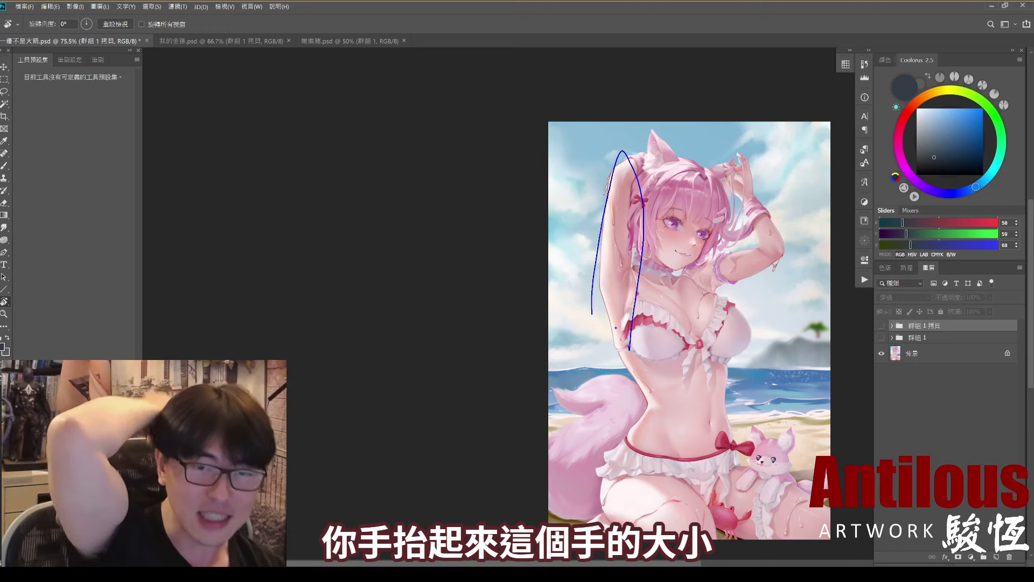
key(Escape)
drag(786, 385, 776, 396)
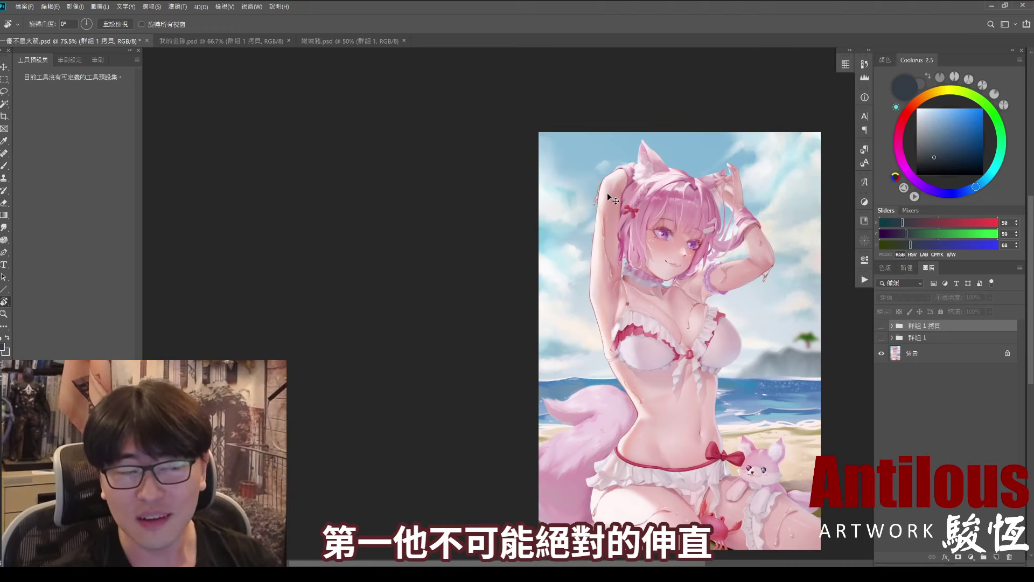
mouse_move(604, 179)
mouse_down()
mouse_move(591, 244)
mouse_move(610, 324)
mouse_up()
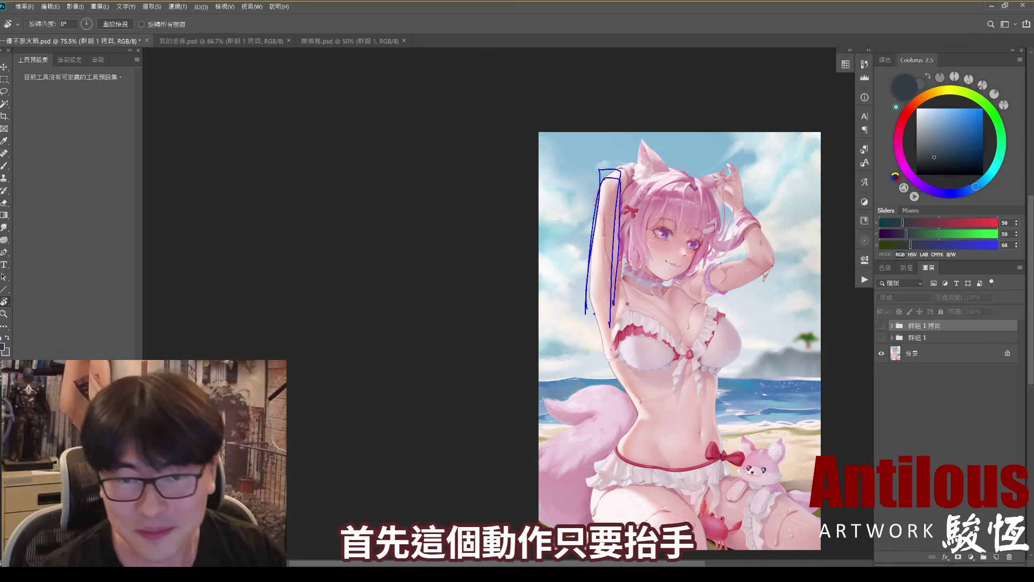
Try blue curves, an oval and a V over the hair bow and raised arm, undoing each
key(ctrl+z)
mouse_move(592, 292)
mouse_down()
mouse_move(578, 295)
mouse_move(612, 218)
mouse_up()
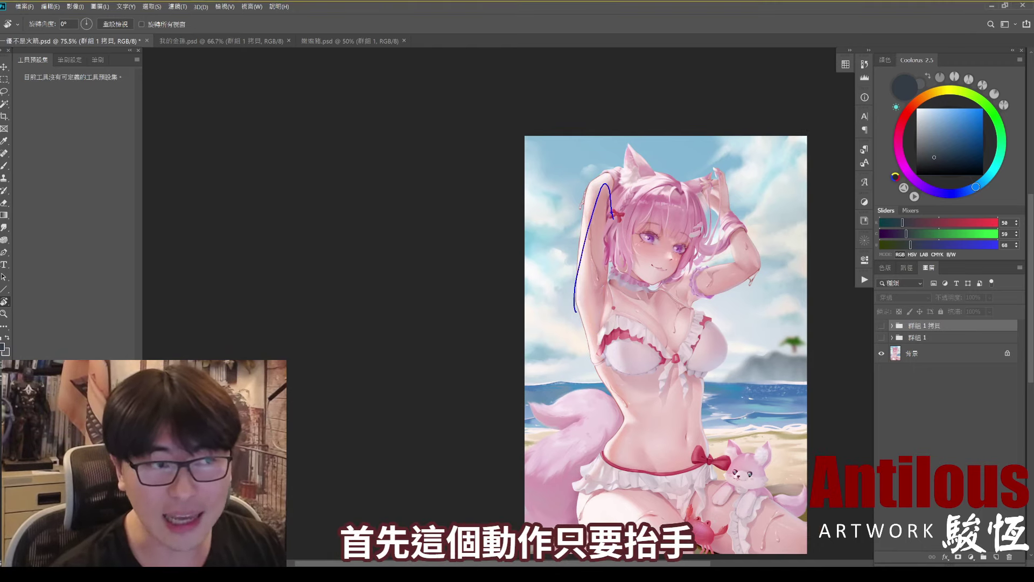
key(ctrl+z)
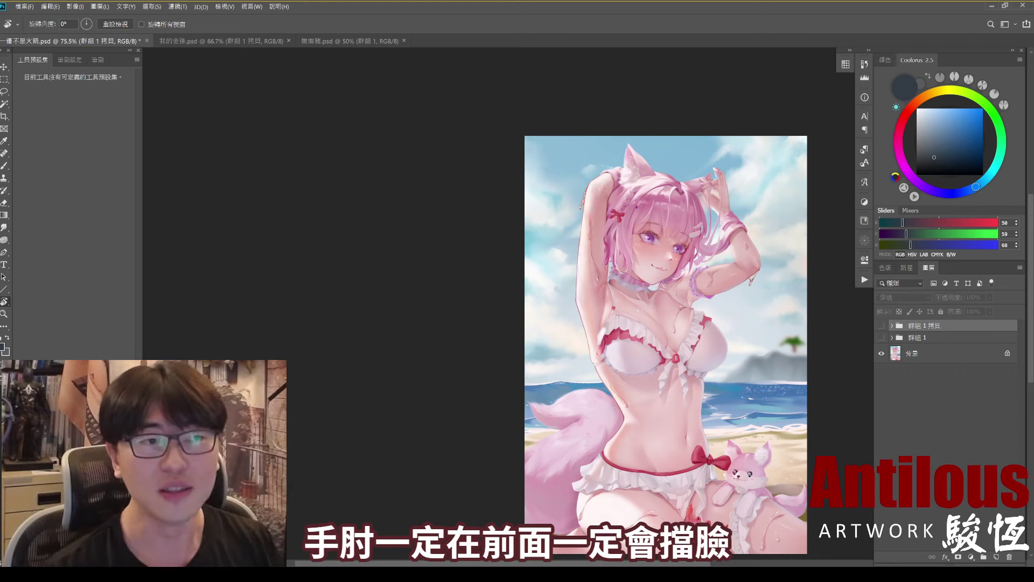
mouse_move(630, 227)
mouse_down()
mouse_move(619, 186)
mouse_move(600, 325)
mouse_up()
key(ctrl+z)
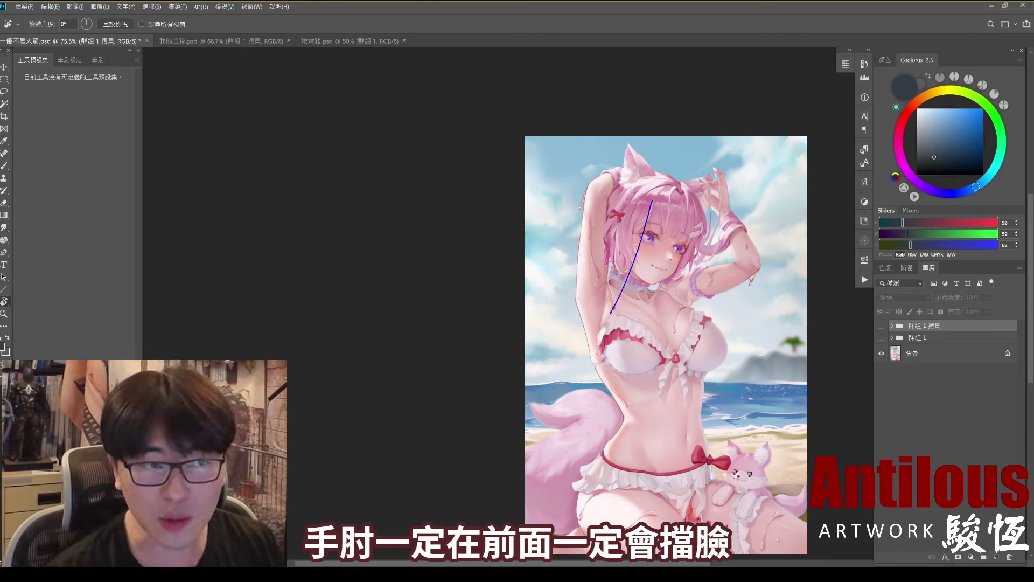
drag(623, 200, 588, 337)
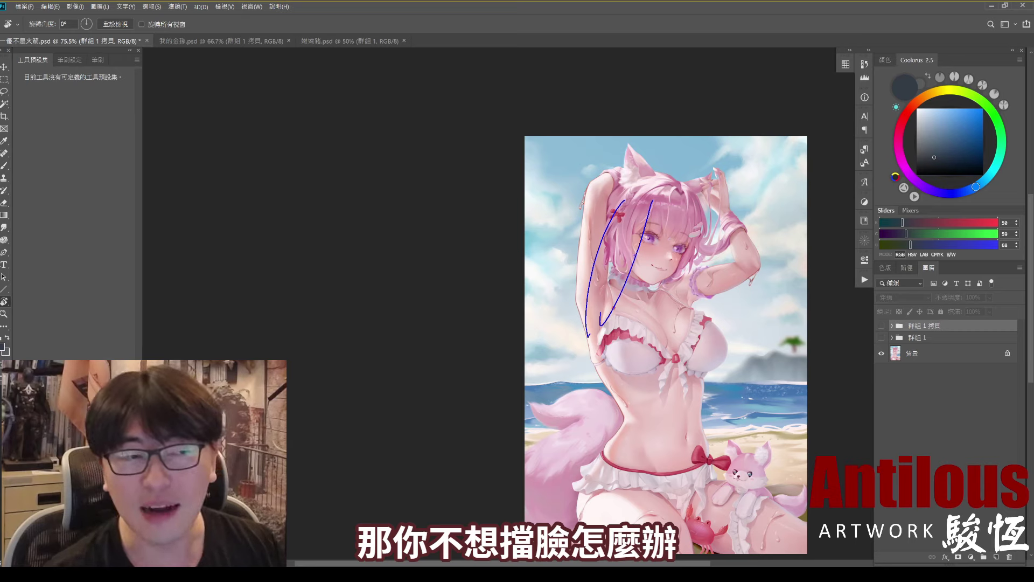
key(ctrl+z)
key(ctrl+z)
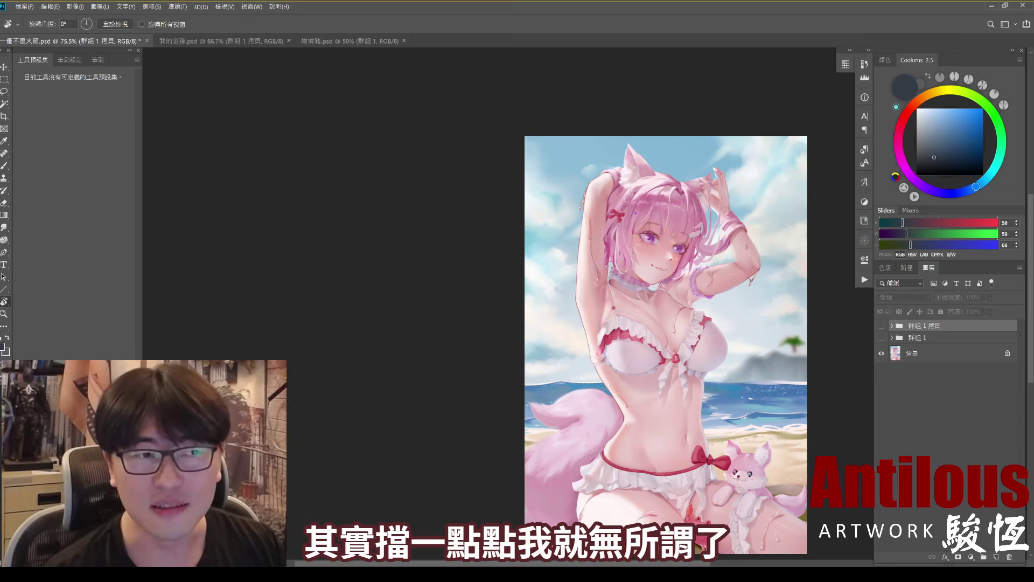
Redraw arm and head strokes, clear them, then mark the upper-arm line from shoulder to waist
drag(658, 200, 607, 311)
drag(641, 181, 584, 300)
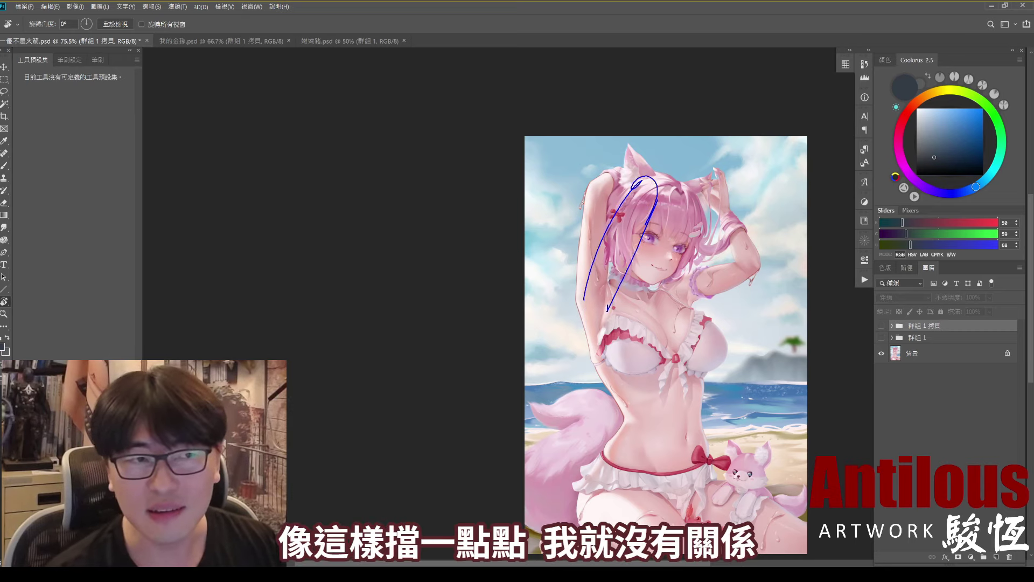
drag(602, 193, 646, 176)
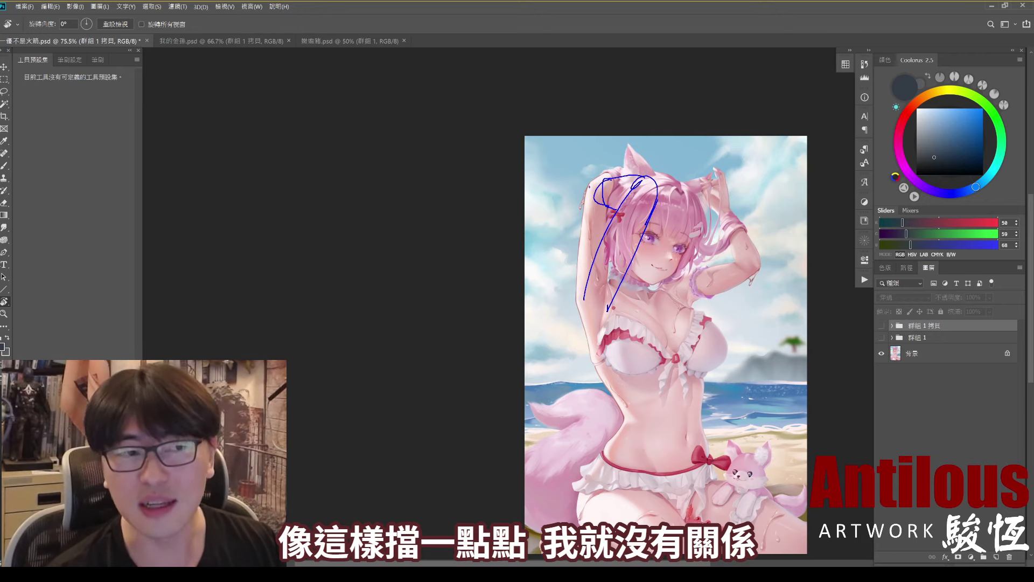
key(ctrl+z)
key(ctrl+z)
key(ctrl+z)
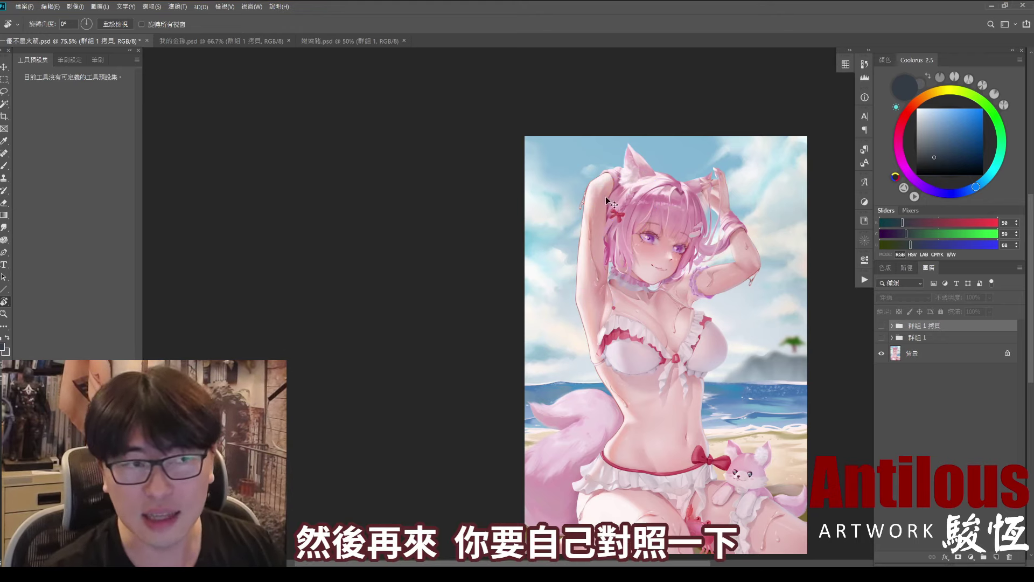
drag(597, 186, 582, 315)
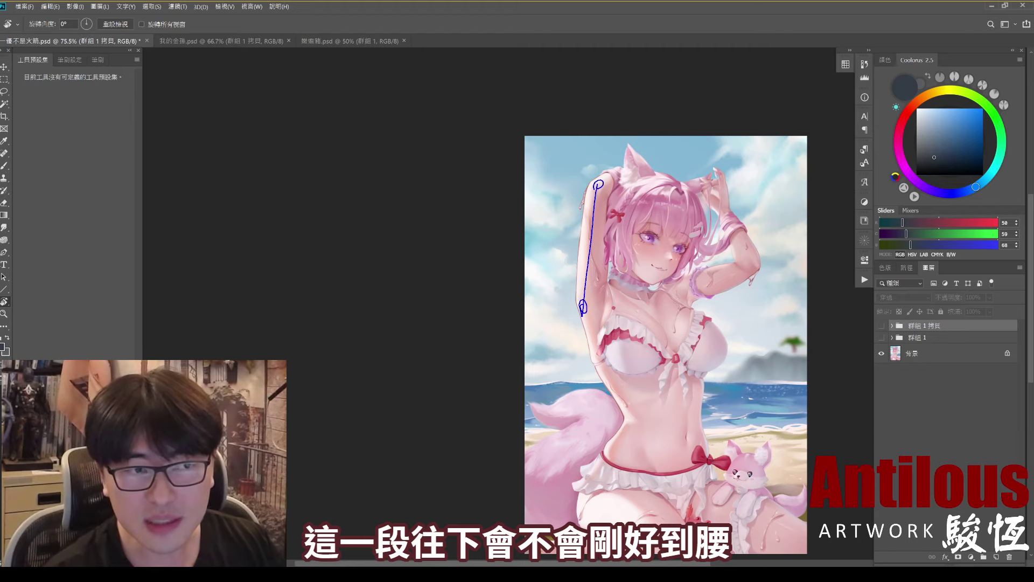
drag(608, 425, 603, 430)
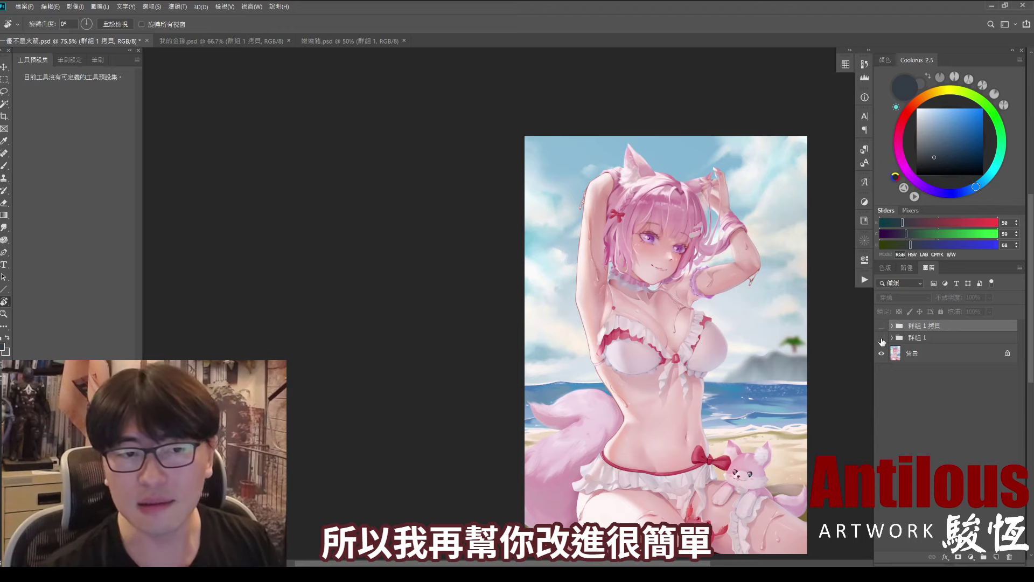
Toggle the 群組 1 group repeatedly to compare the original and lengthened-arm poses
click(881, 337)
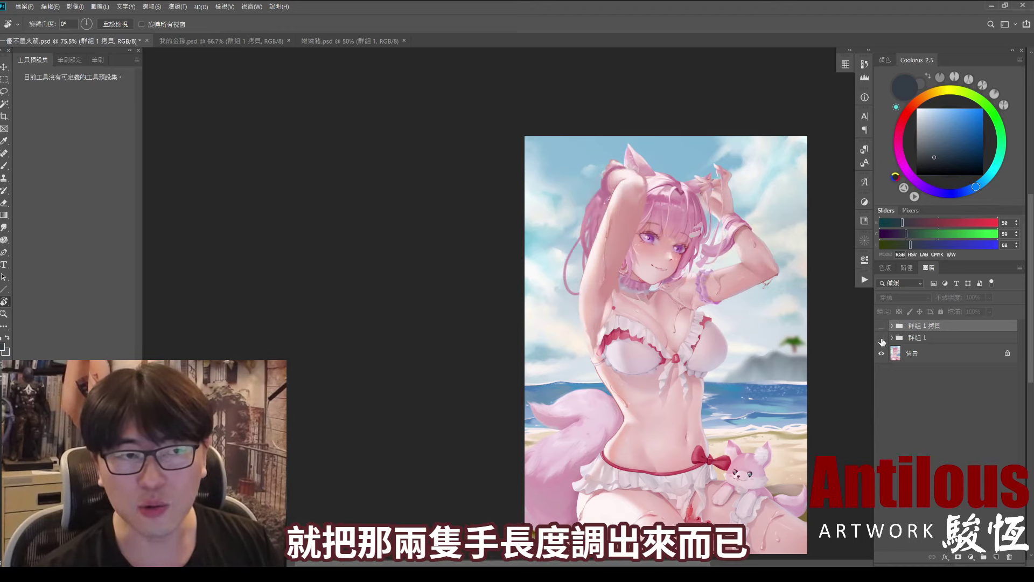
click(881, 338)
click(881, 338)
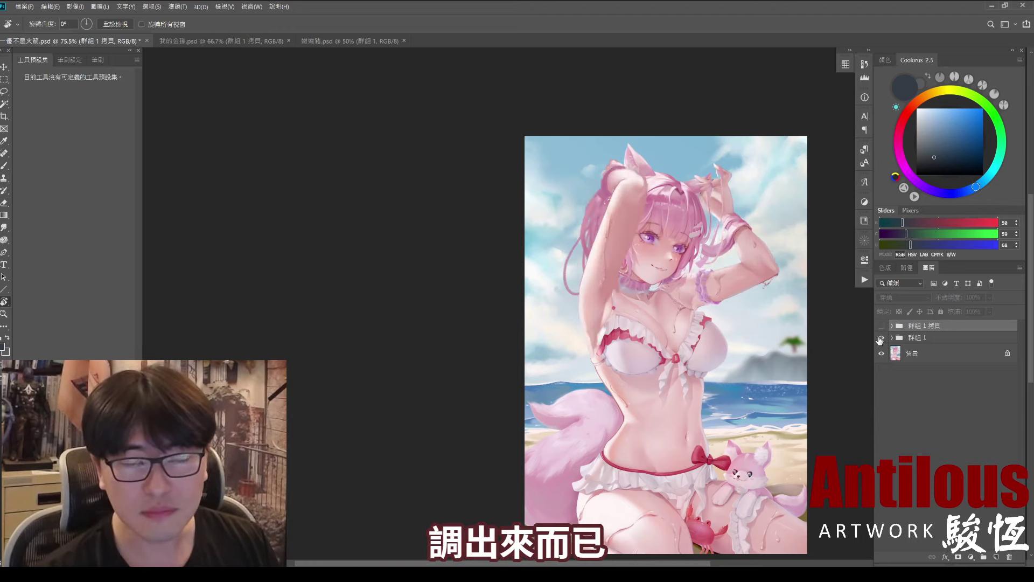
click(881, 338)
click(881, 339)
click(881, 338)
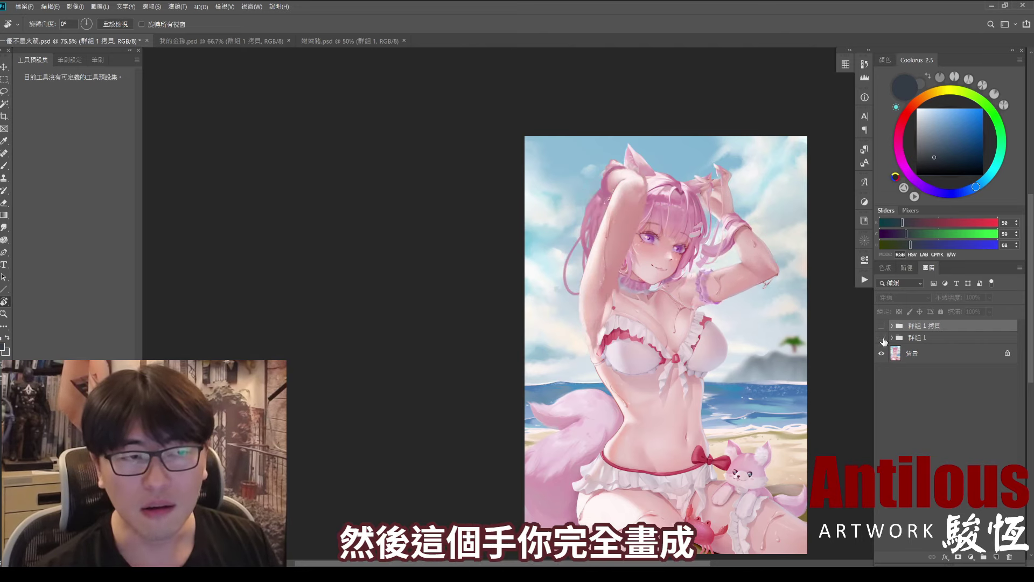
Sketch blue strands beside the raised left arm, removing a stray arrow across the chest
mouse_move(578, 297)
mouse_down()
mouse_move(582, 181)
mouse_move(612, 182)
mouse_move(608, 200)
mouse_up()
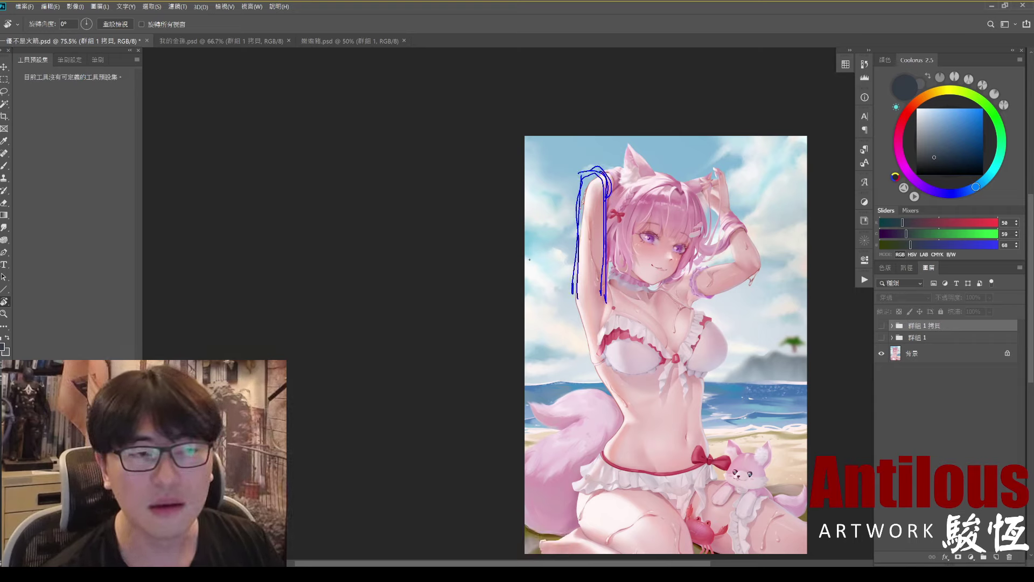
drag(657, 370, 770, 365)
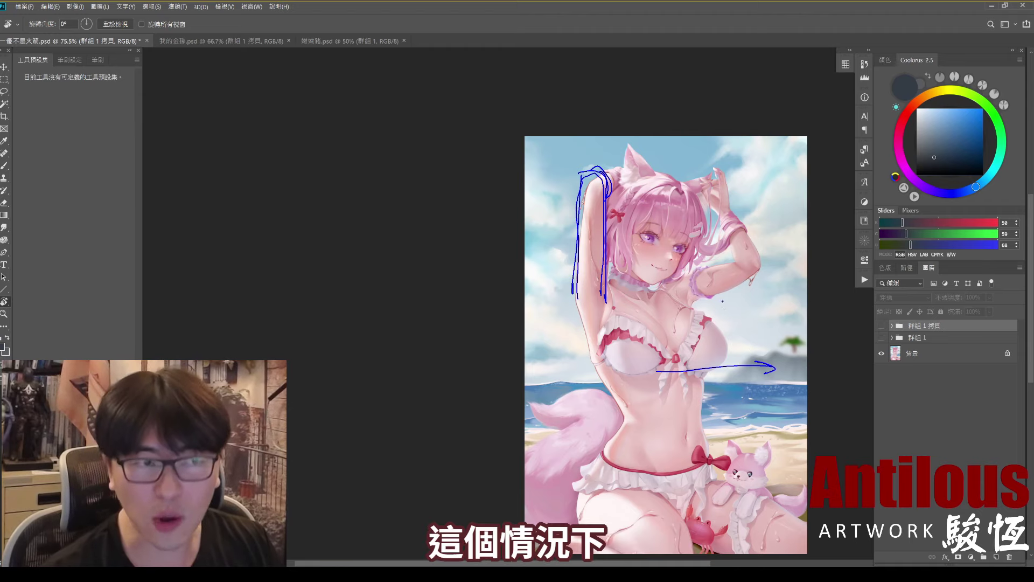
key(ctrl+z)
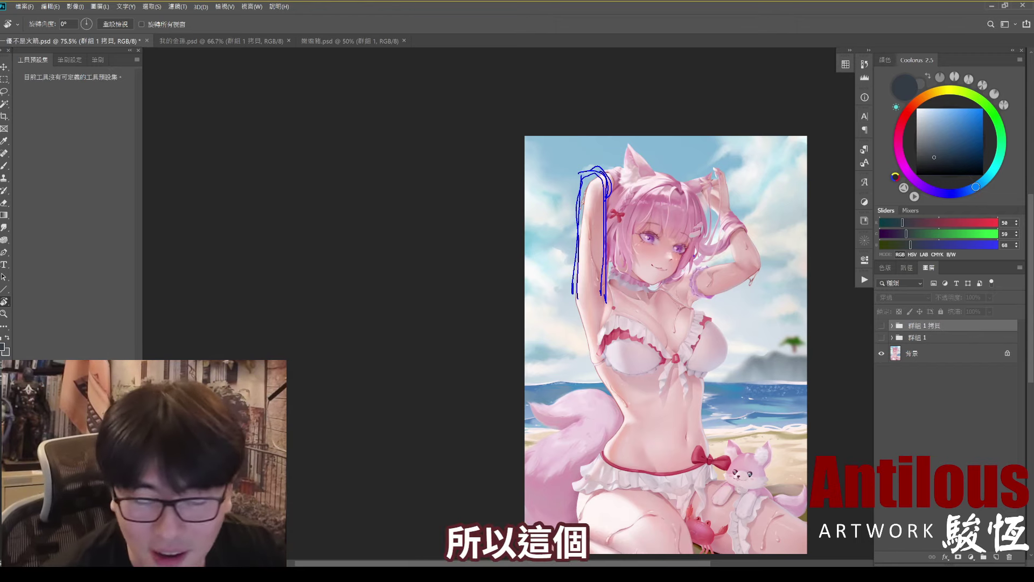
Hide the 群組 1 group, zoom in on the face, and undo the cat-mouth sketch
click(881, 337)
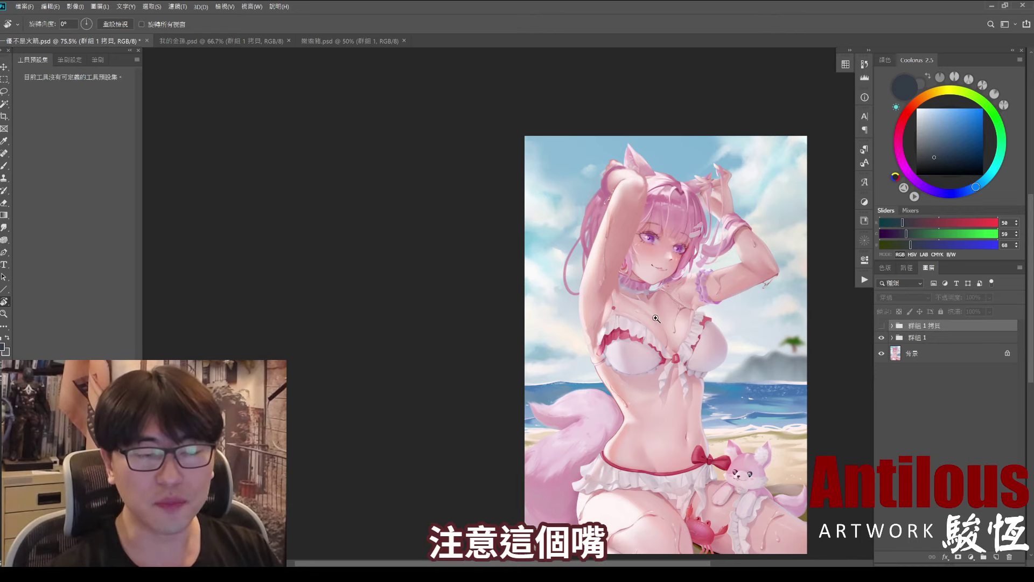
scroll(662, 311, up, 5)
scroll(662, 311, up, 2)
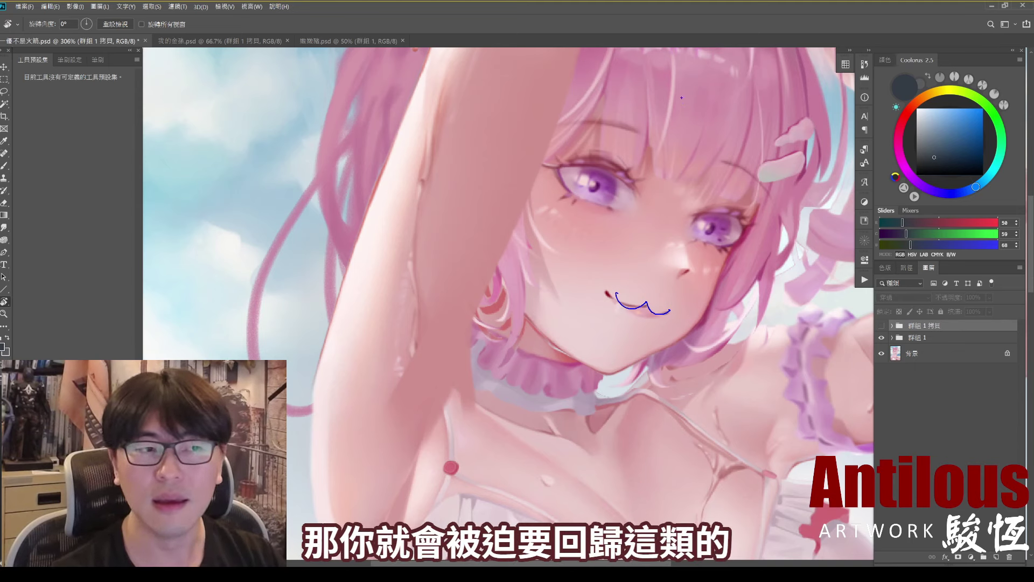
key(ctrl+z)
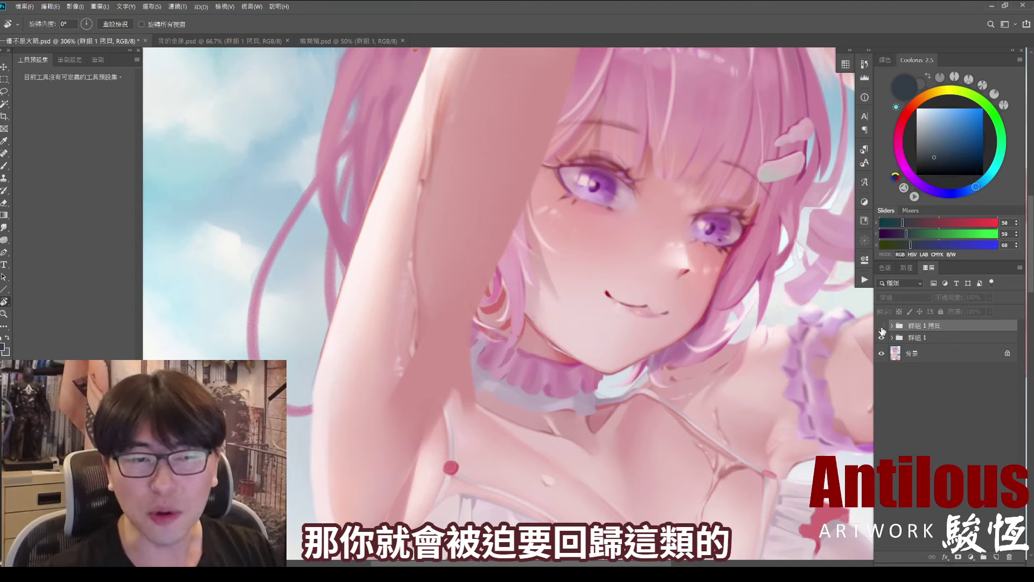
Flick the 群組 1 拷貝 wavy-mouth version on and off, then zoom out to the whole figure
click(882, 327)
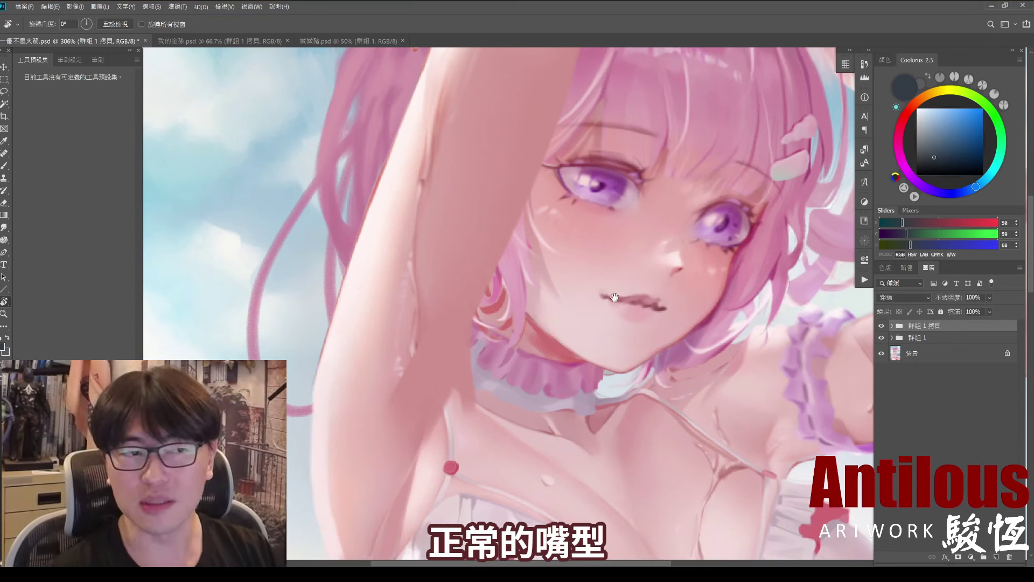
scroll(684, 295, down, 1)
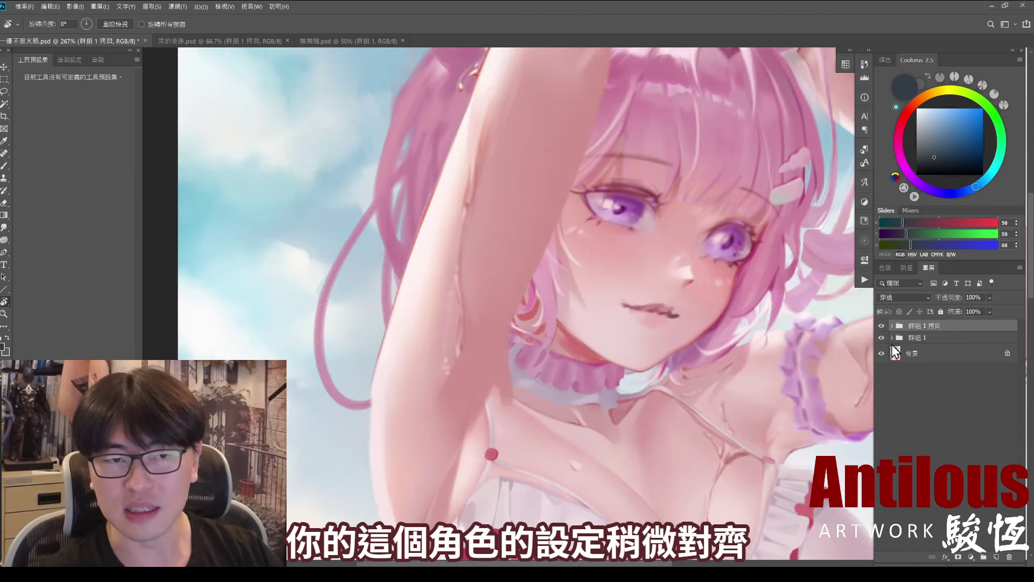
click(882, 326)
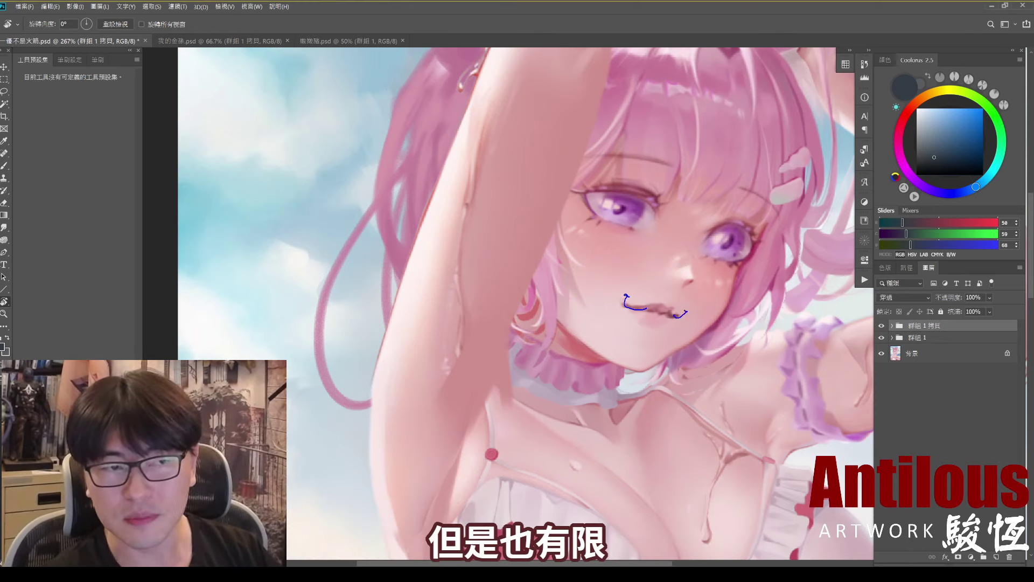
alt+click(773, 332)
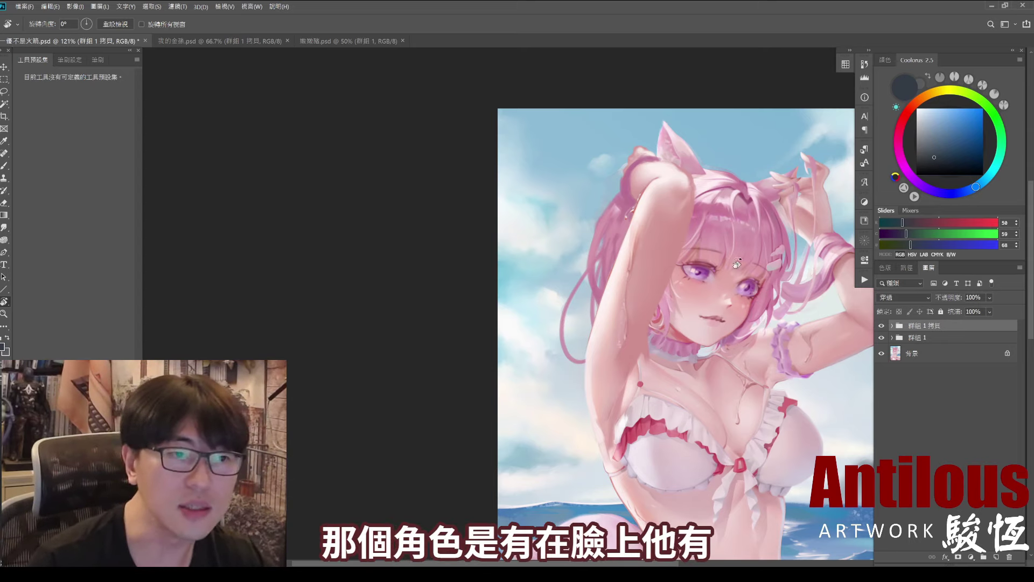
Zoom in and sketch a wider, lifted smile plus arcs over the left eye and brow
mouse_move(577, 318)
mouse_down()
mouse_move(819, 319)
mouse_move(604, 400)
mouse_up()
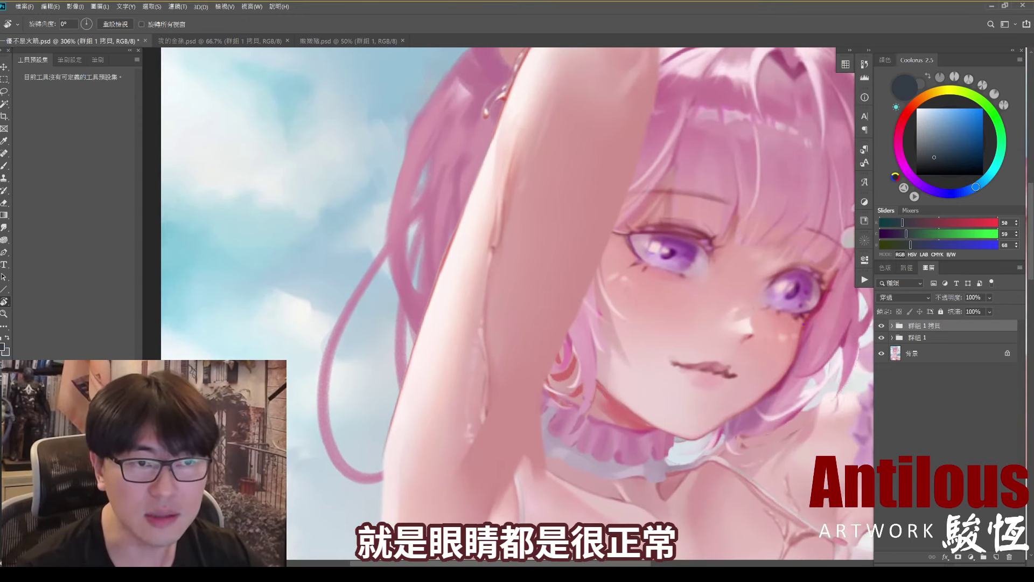
drag(797, 329, 871, 291)
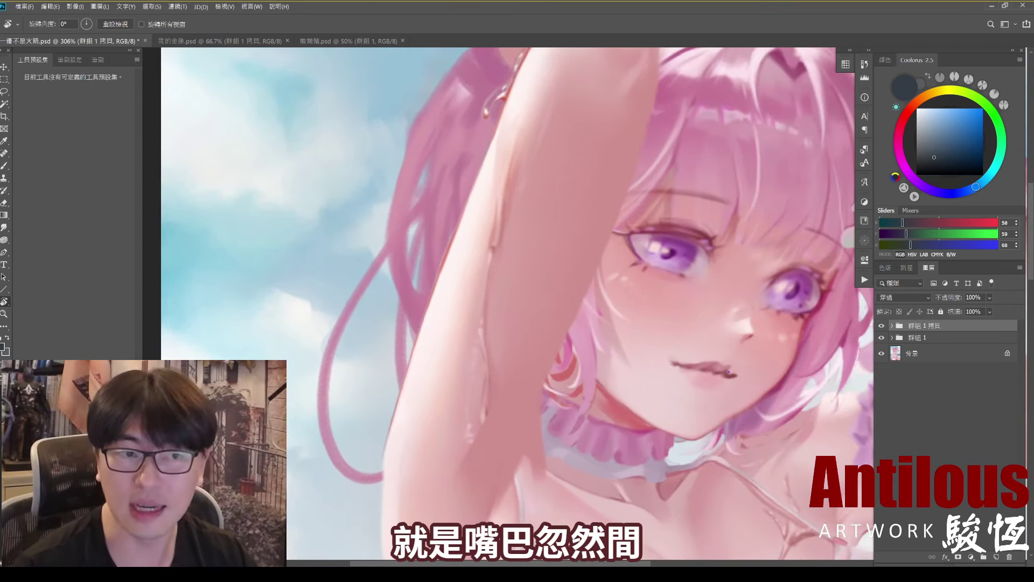
drag(698, 415, 717, 403)
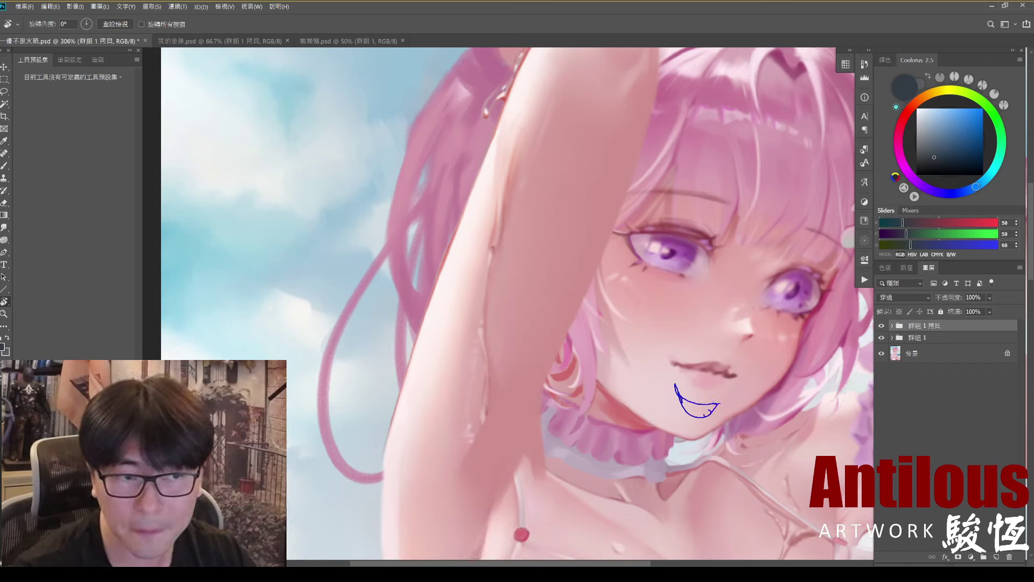
drag(644, 246, 717, 237)
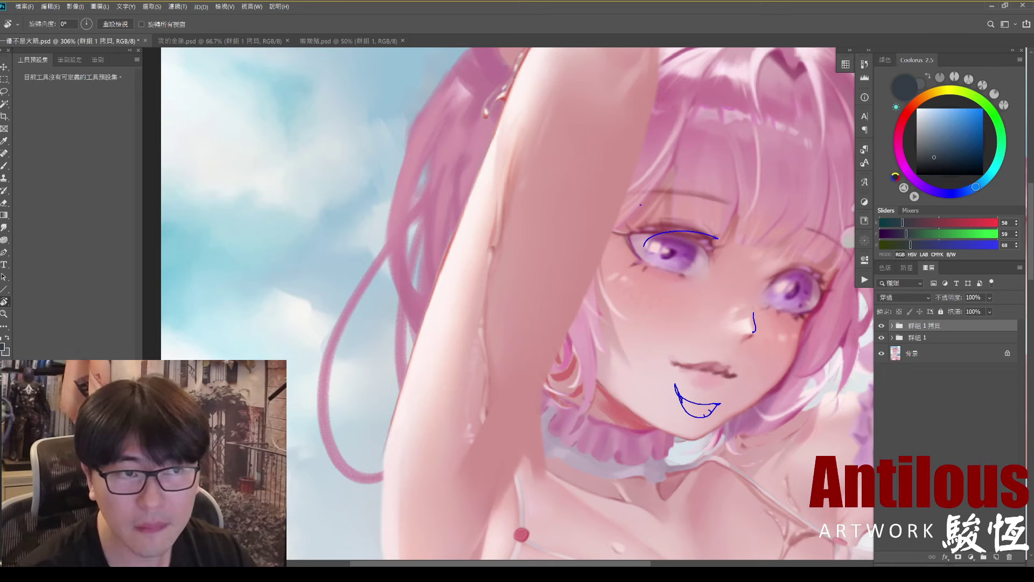
drag(631, 201, 736, 205)
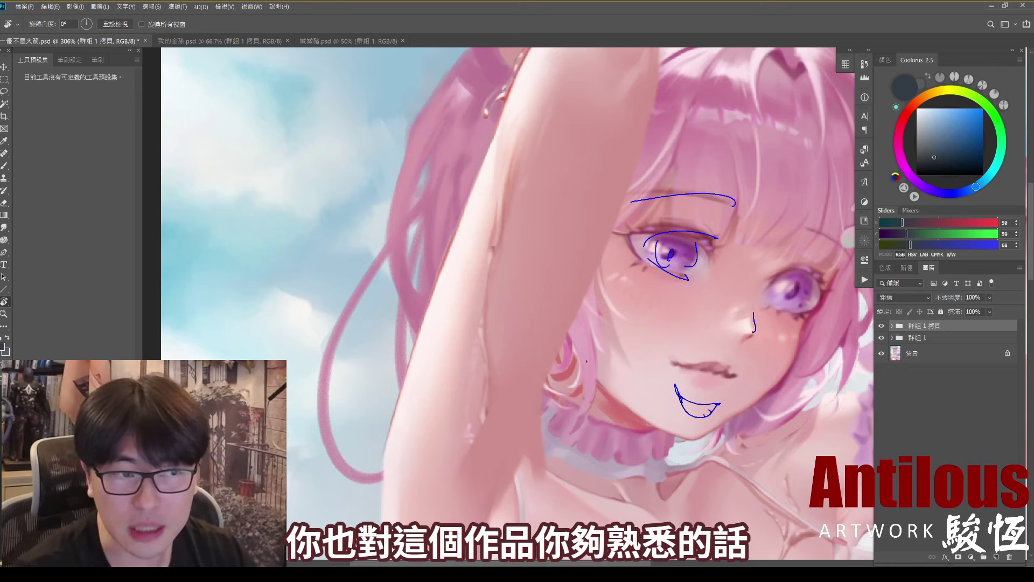
Sketch the jawline and right face outline, remove the nose stroke, and add a mouth line
drag(564, 343, 680, 445)
drag(838, 278, 717, 433)
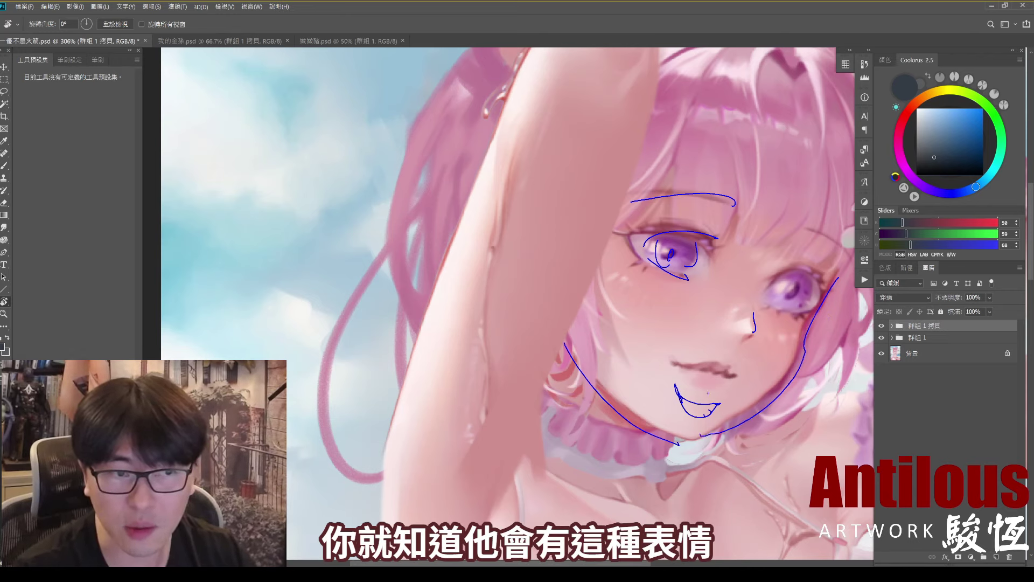
key(ctrl+z)
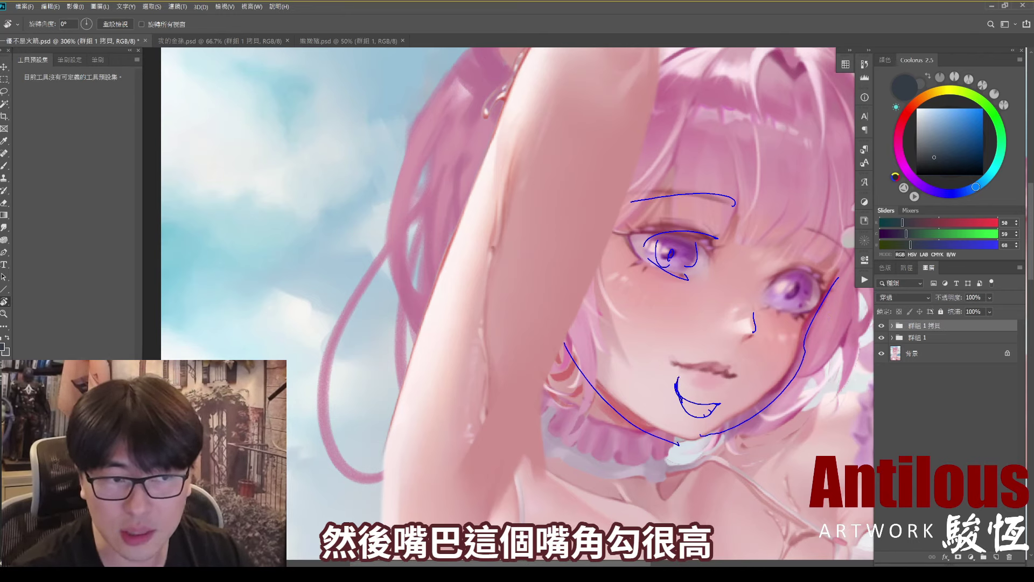
drag(683, 399, 711, 403)
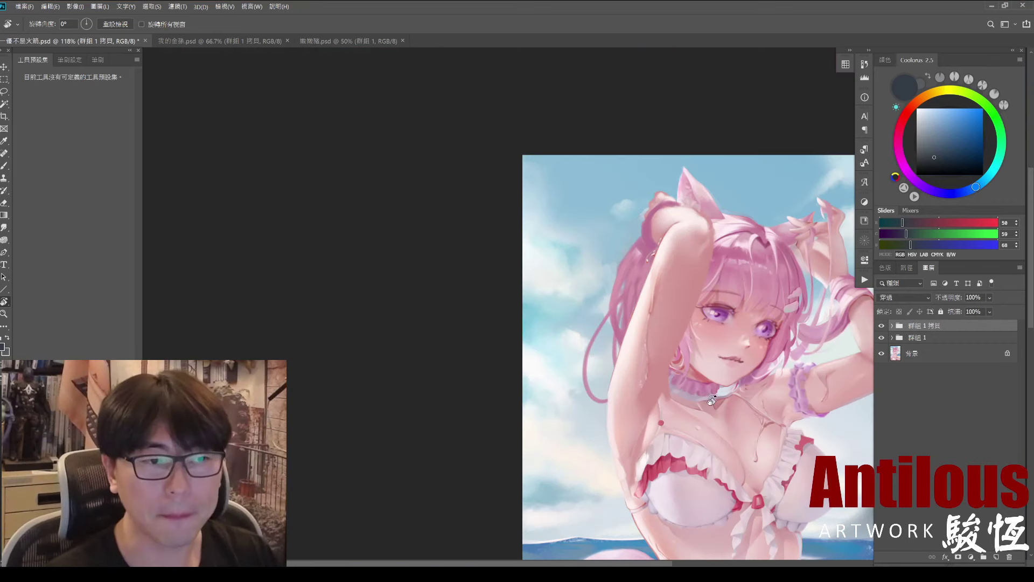
Hide both revision groups to view the original face, then show the corrected face group again
key(ctrl+minus)
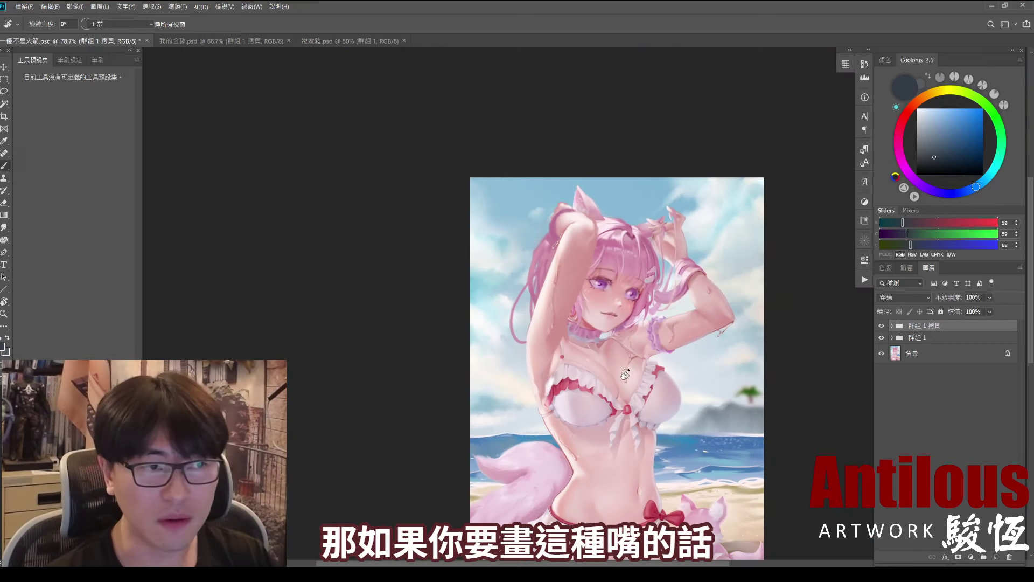
key(b)
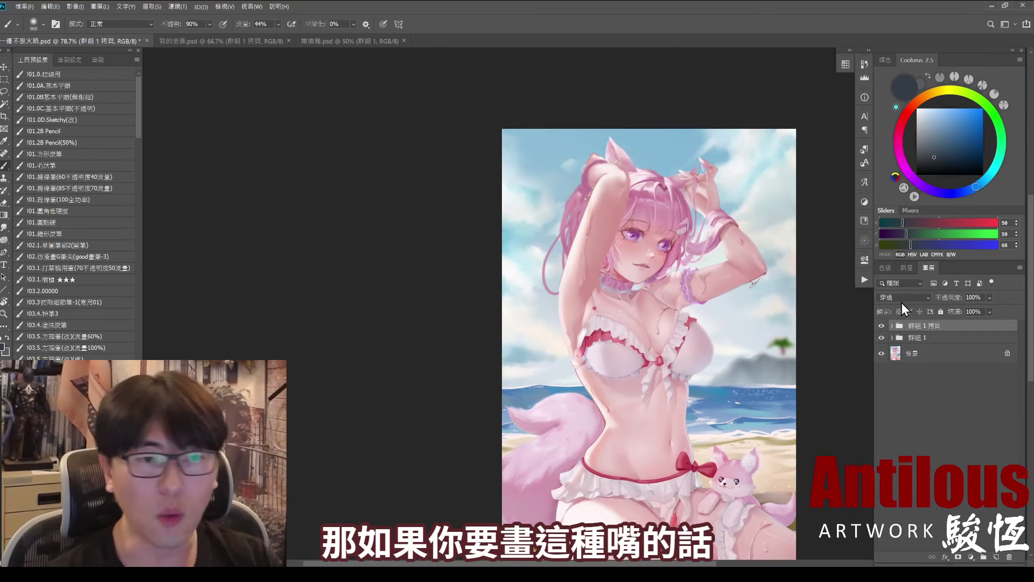
click(881, 325)
click(881, 338)
drag(587, 282, 678, 265)
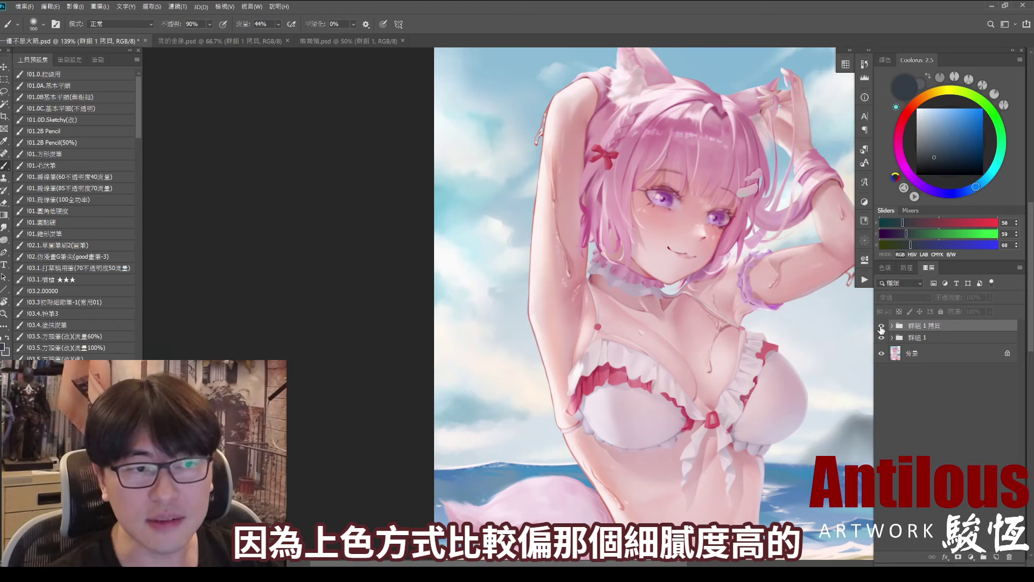
click(881, 326)
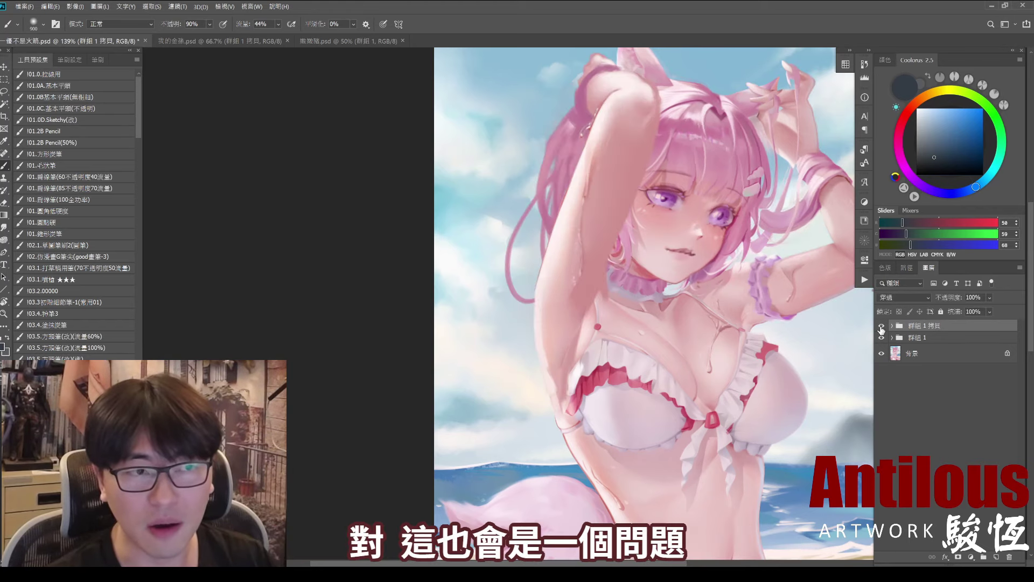
Save the beach pin-up document and close it
drag(682, 248, 701, 261)
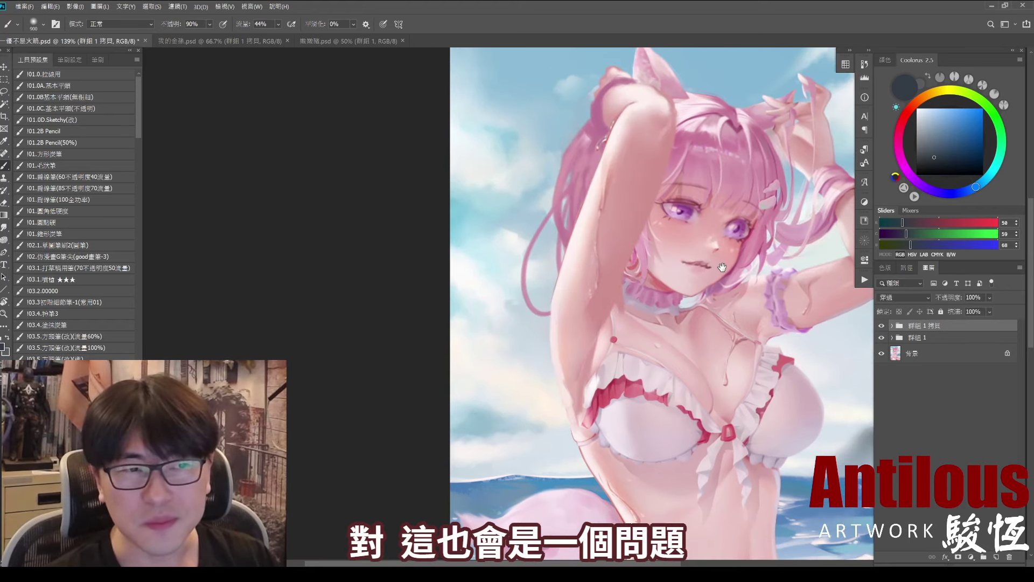
scroll(725, 271, down, 3)
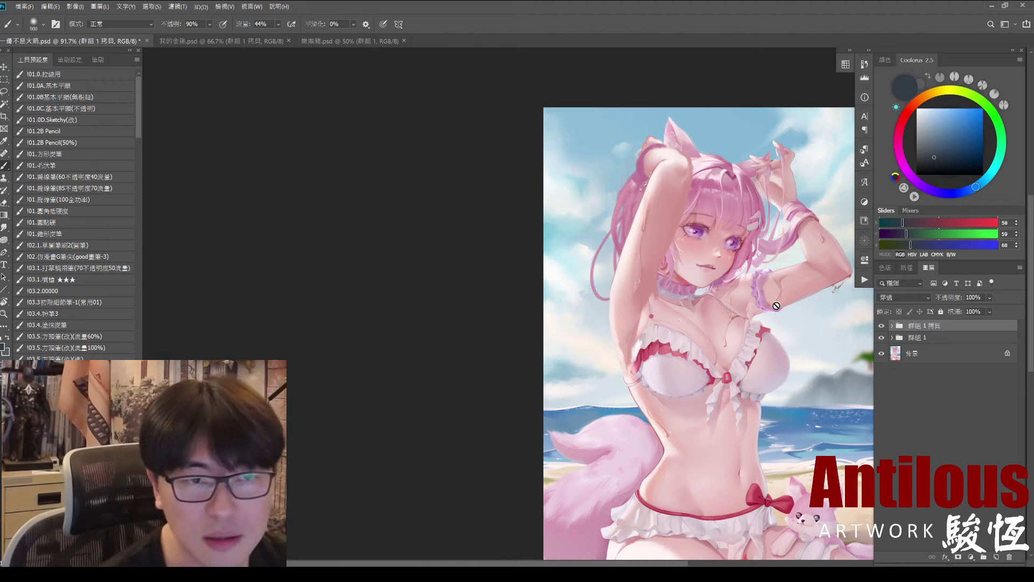
mouse_move(776, 305)
mouse_down()
mouse_move(729, 302)
mouse_move(730, 239)
mouse_up()
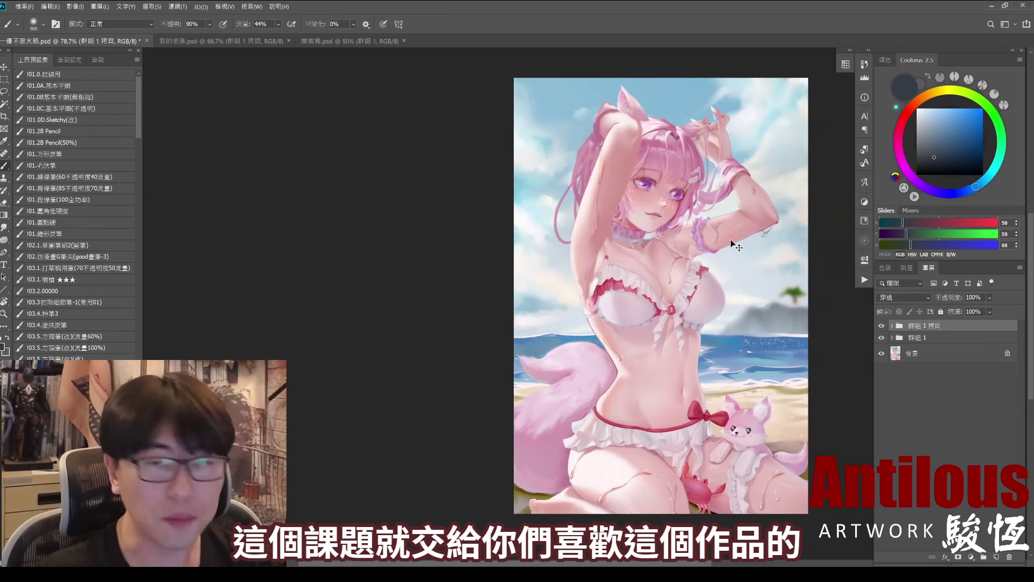
key(ctrl+s)
key(ctrl+w)
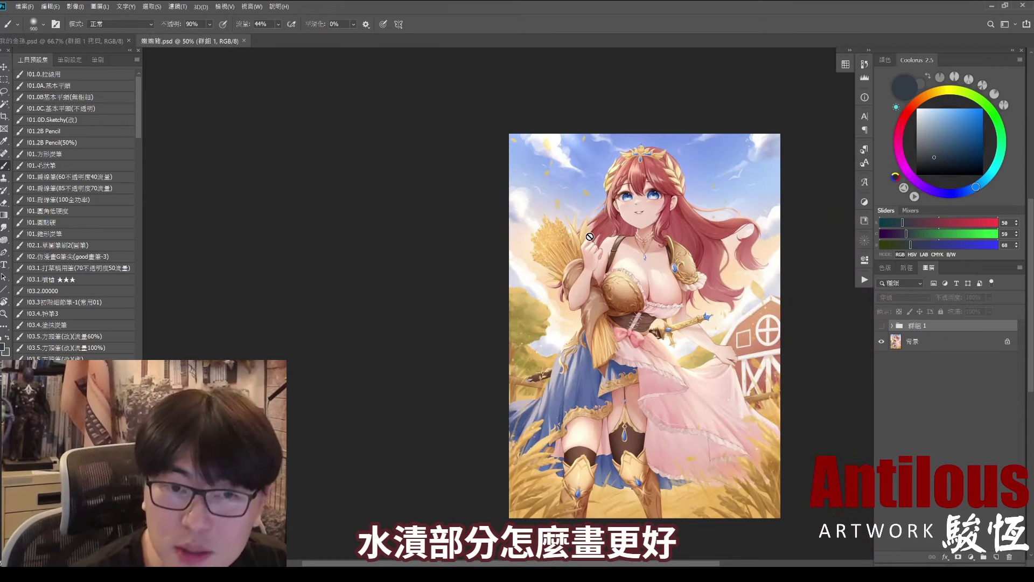
Reopen the original beach artwork PSD and zoom in on the figure
click(24, 7)
click(173, 61)
scroll(526, 298, up, 5)
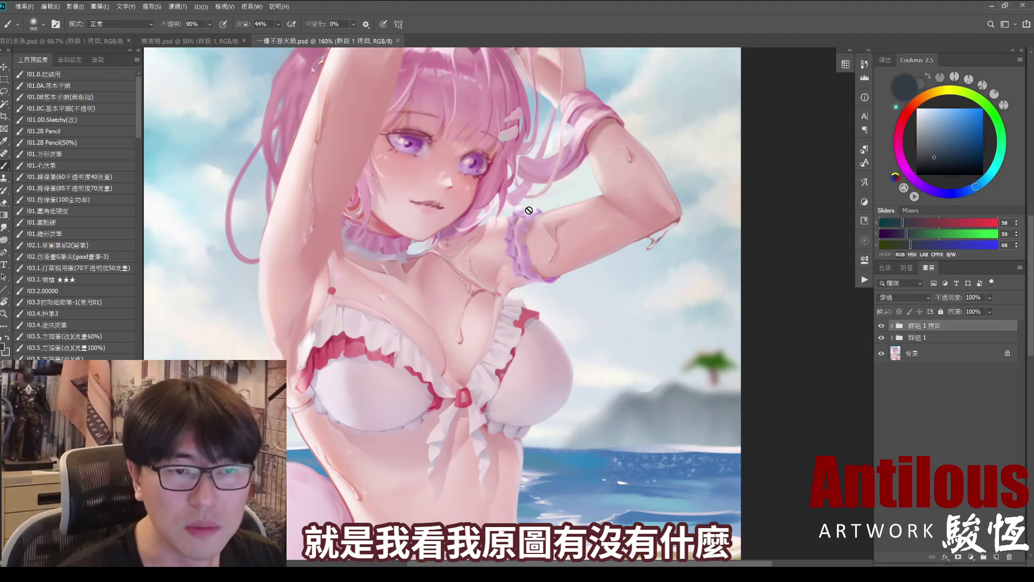
mouse_move(646, 258)
mouse_down()
mouse_move(667, 266)
mouse_move(681, 249)
mouse_up()
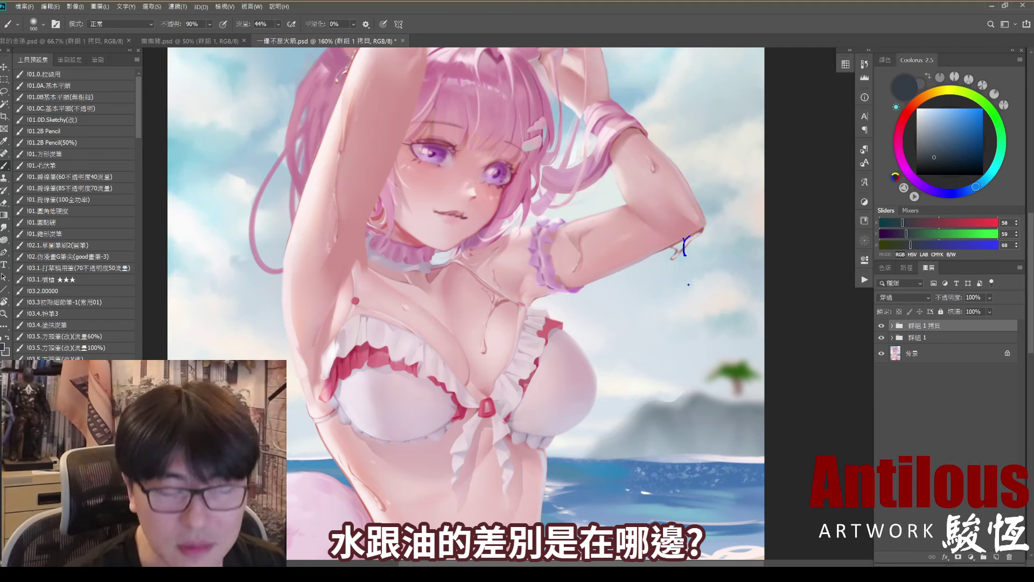
key(ctrl+z)
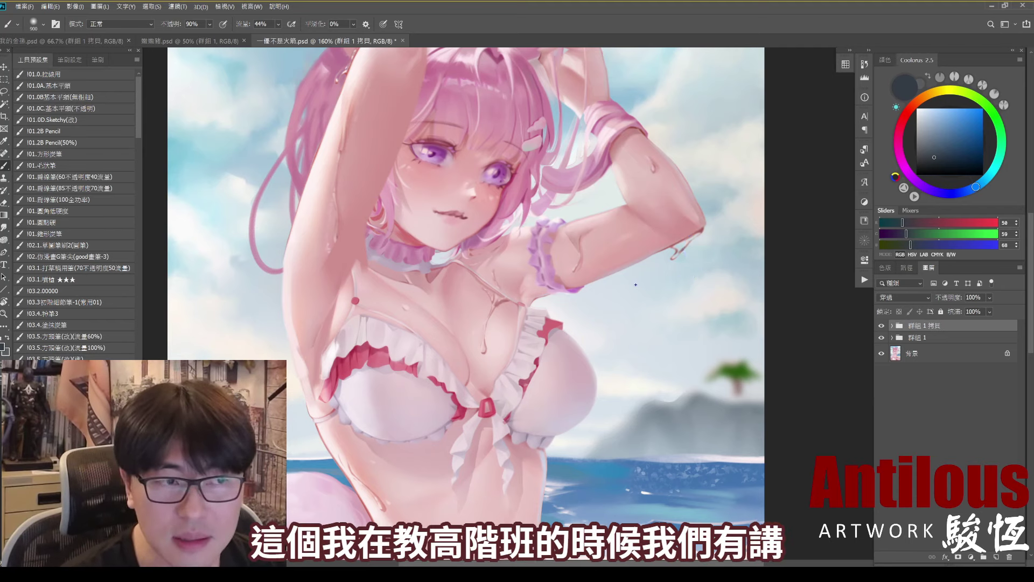
Sketch a Y-shaped water droplet labelled 水 and a rounded oil droplet labelled 油 in blue
drag(628, 291, 643, 341)
key(ctrl+z)
drag(628, 291, 653, 285)
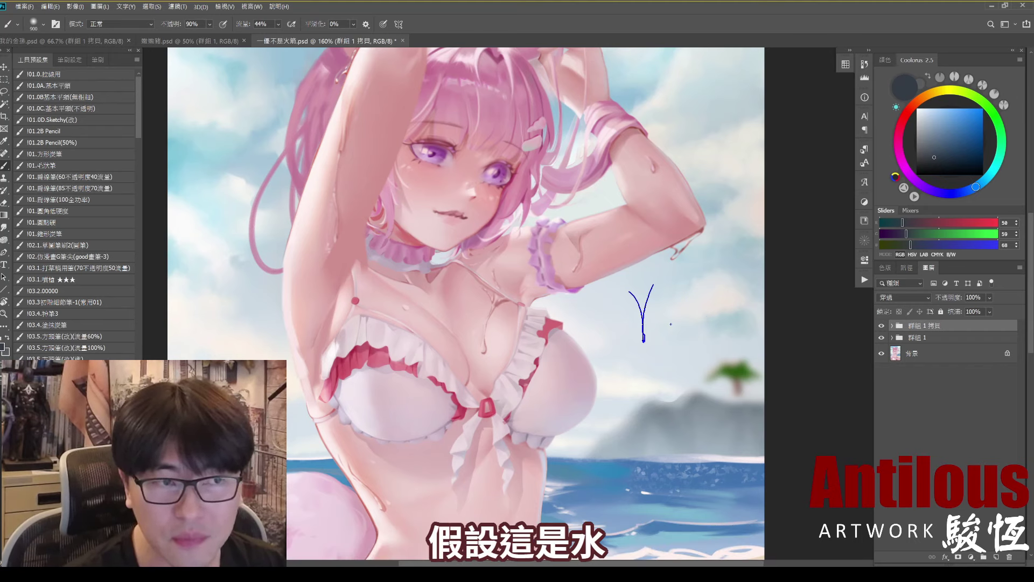
drag(645, 384, 638, 405)
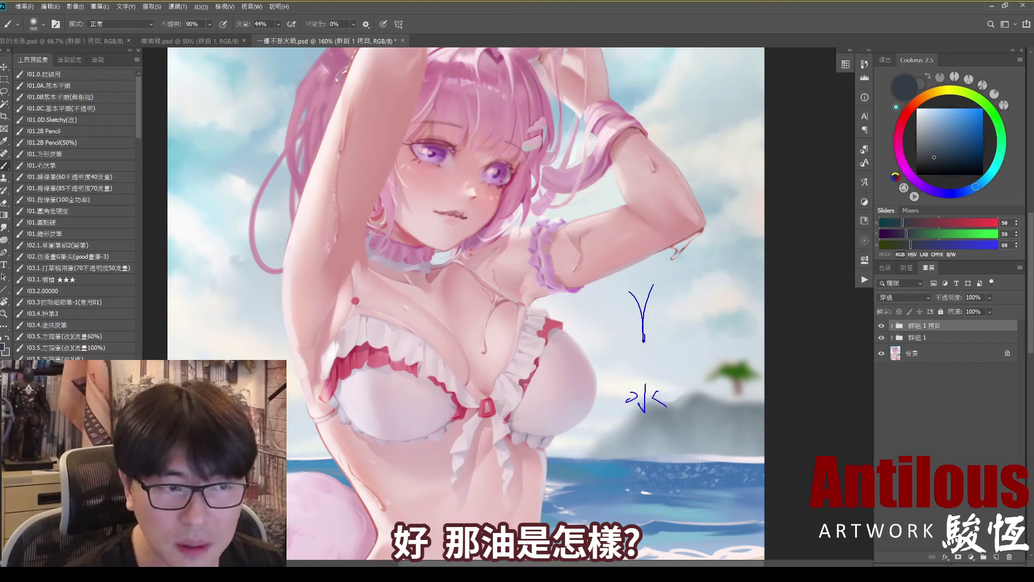
mouse_move(687, 279)
mouse_down()
mouse_move(697, 324)
mouse_move(703, 308)
mouse_move(698, 327)
mouse_up()
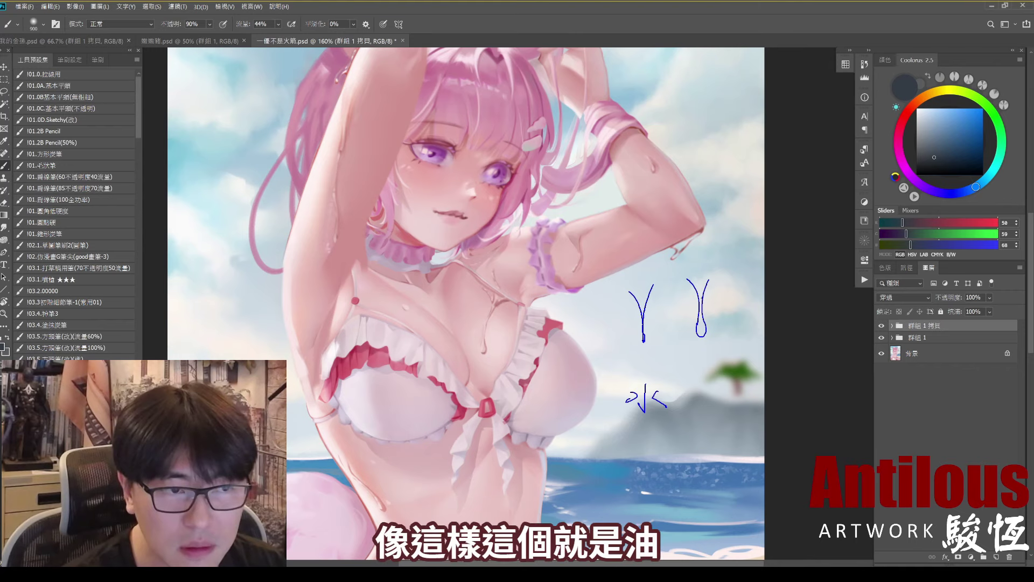
drag(698, 387, 715, 402)
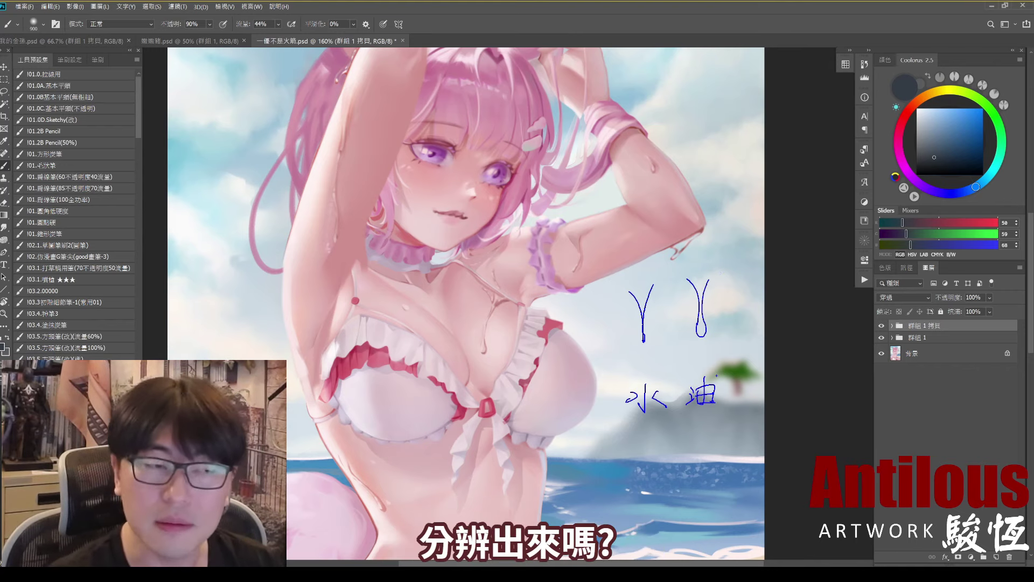
drag(647, 353, 641, 323)
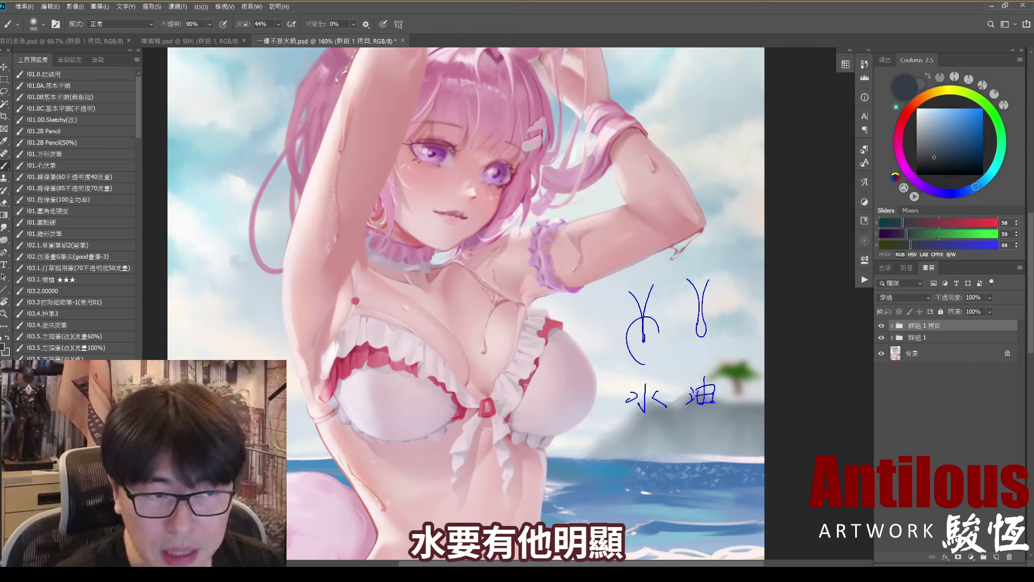
key(ctrl+z)
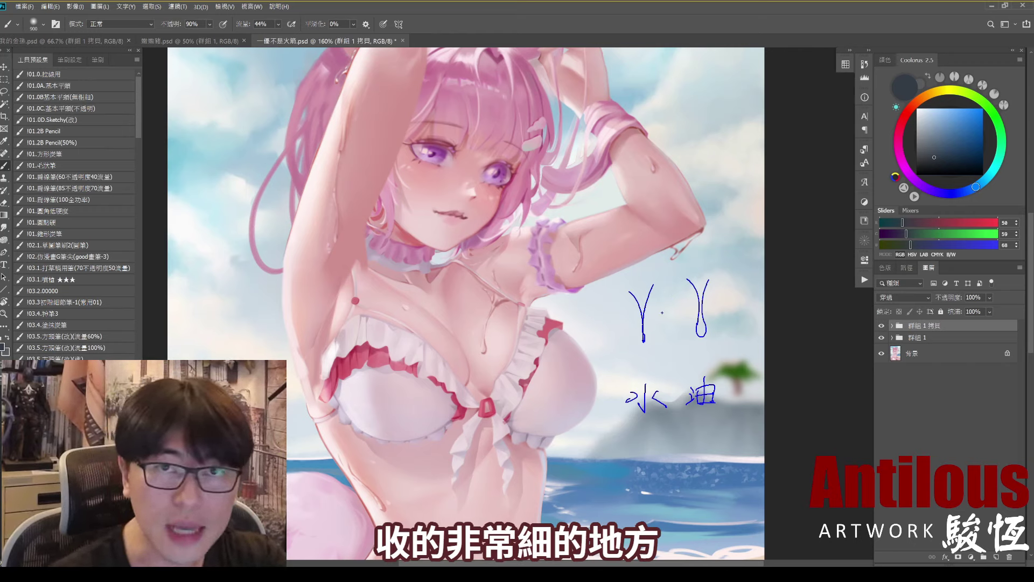
Try rings around the 油 label and oil droplet, undoing each
drag(695, 431, 717, 429)
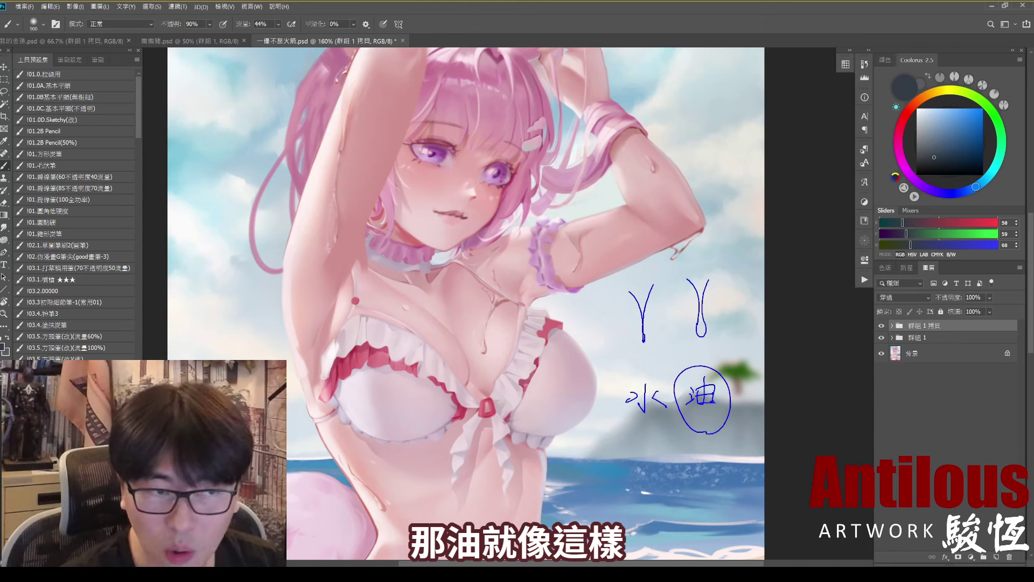
key(ctrl+z)
drag(678, 322, 694, 317)
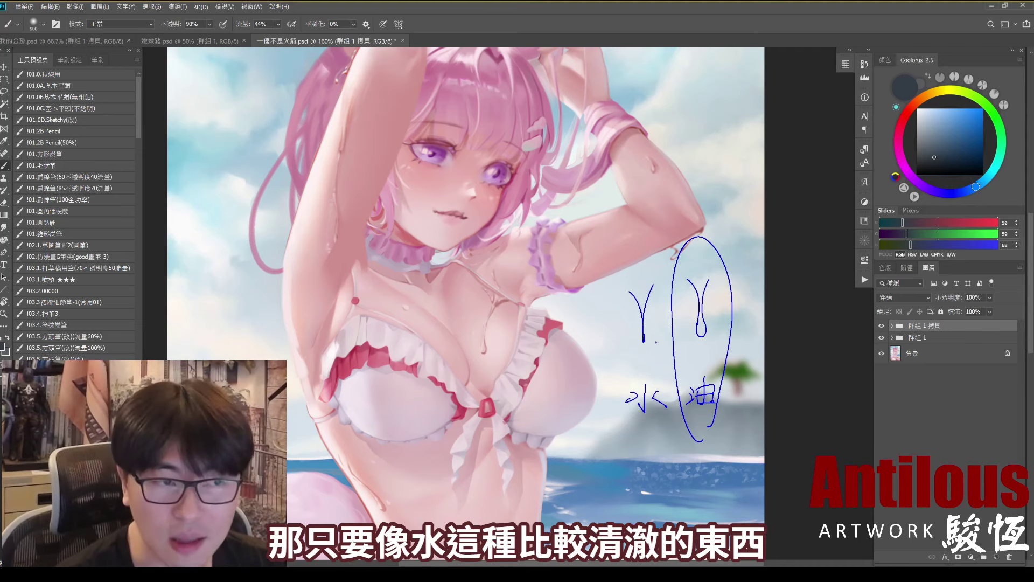
key(ctrl+z)
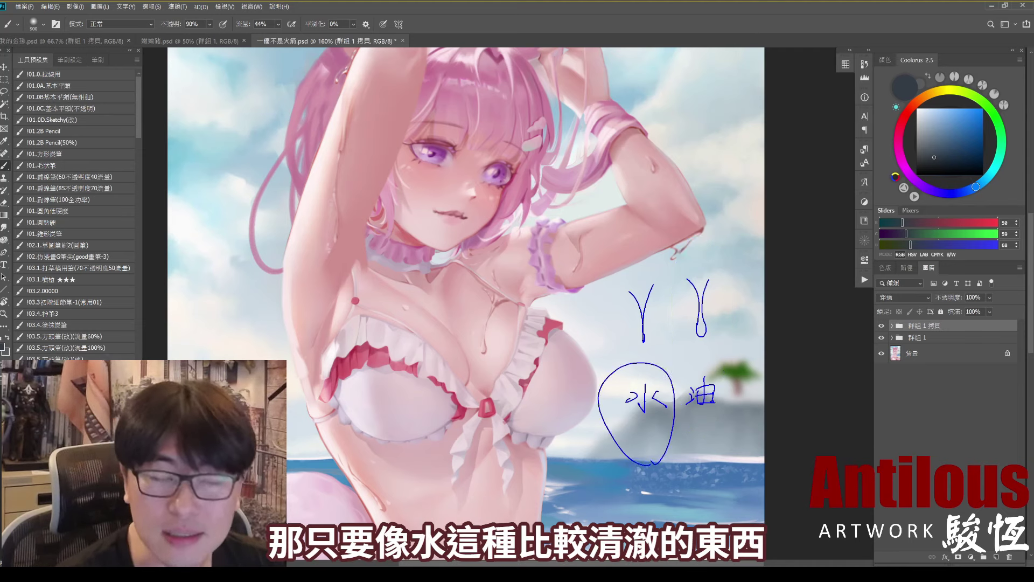
Add and undo an arrow at the water droplet and an arm mark, then clear all sketches
drag(651, 320, 646, 322)
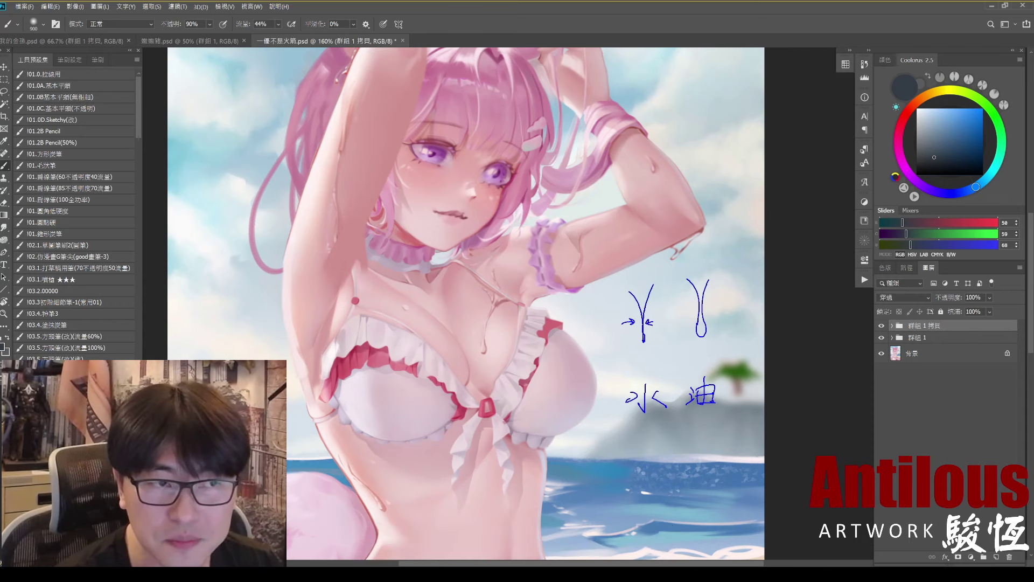
key(ctrl+z)
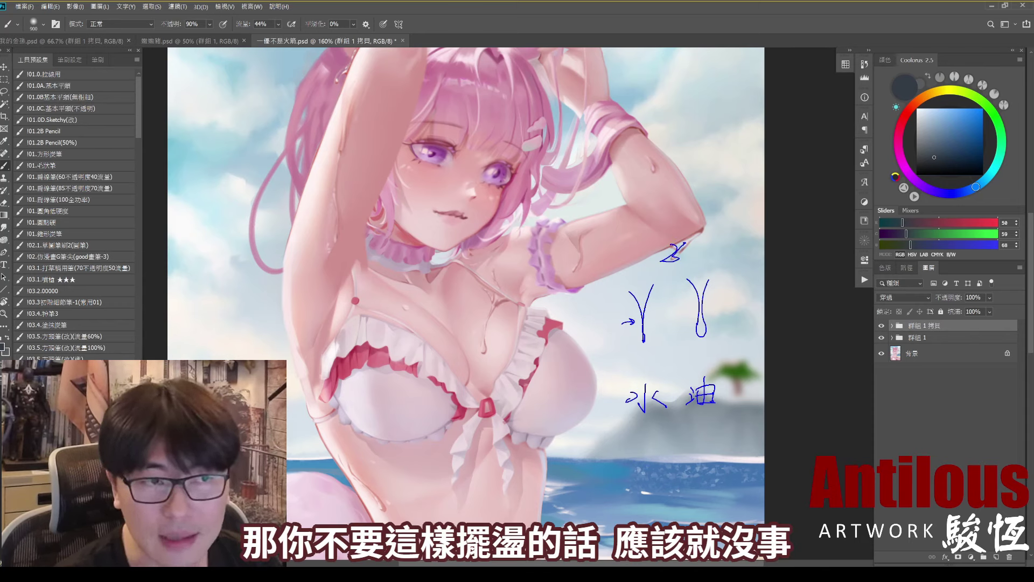
drag(648, 178, 647, 136)
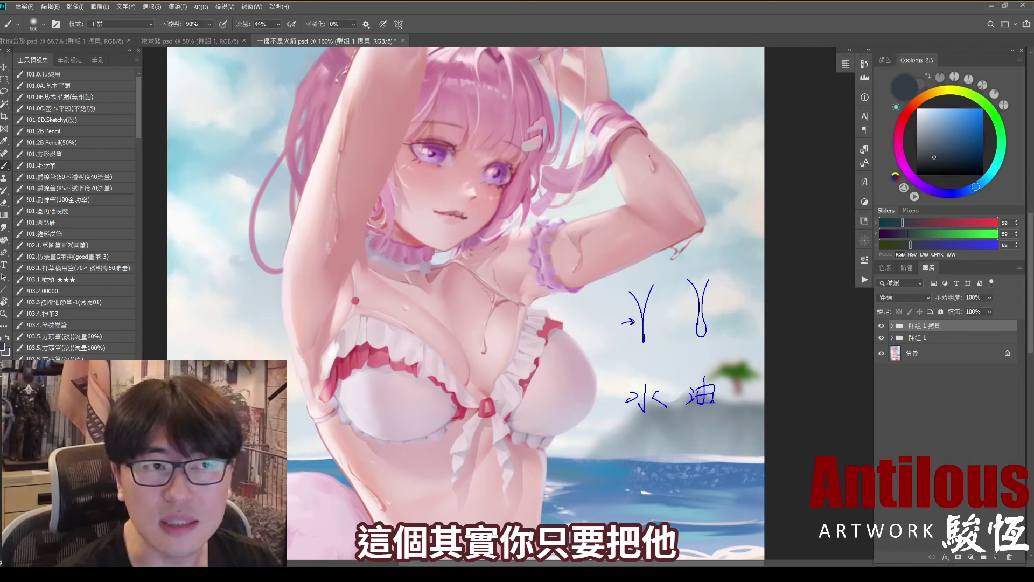
key(ctrl+z)
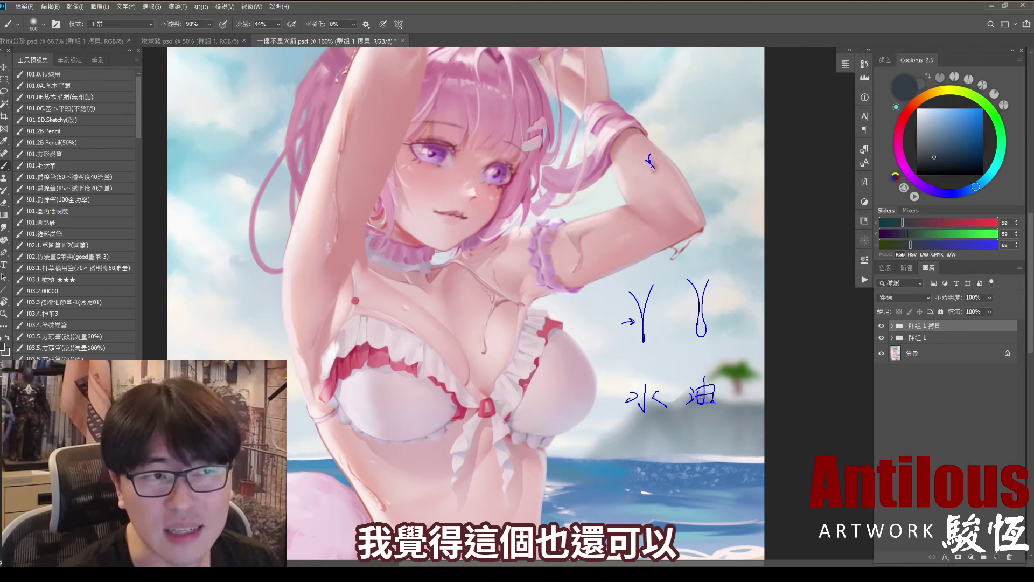
key(Escape)
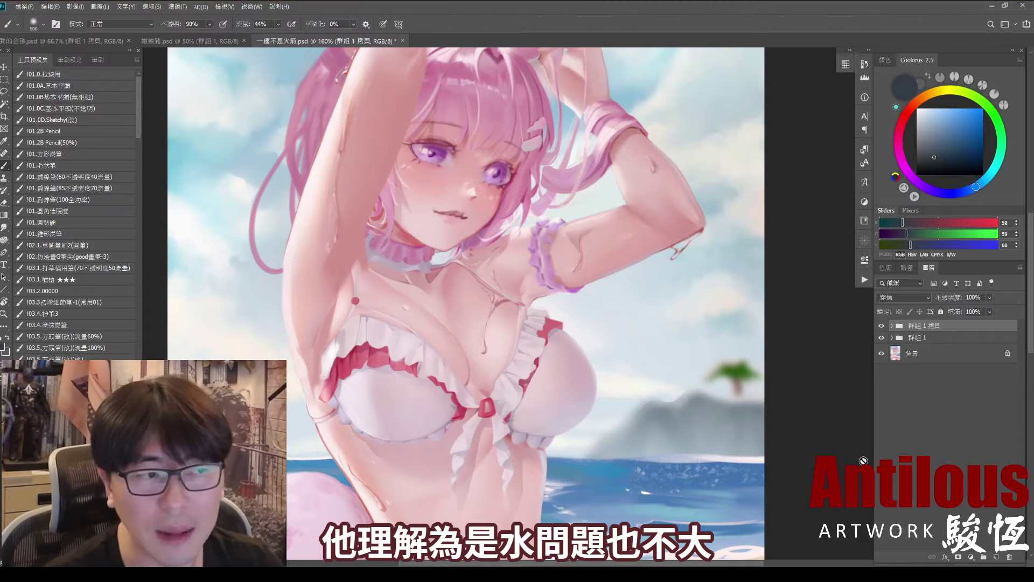